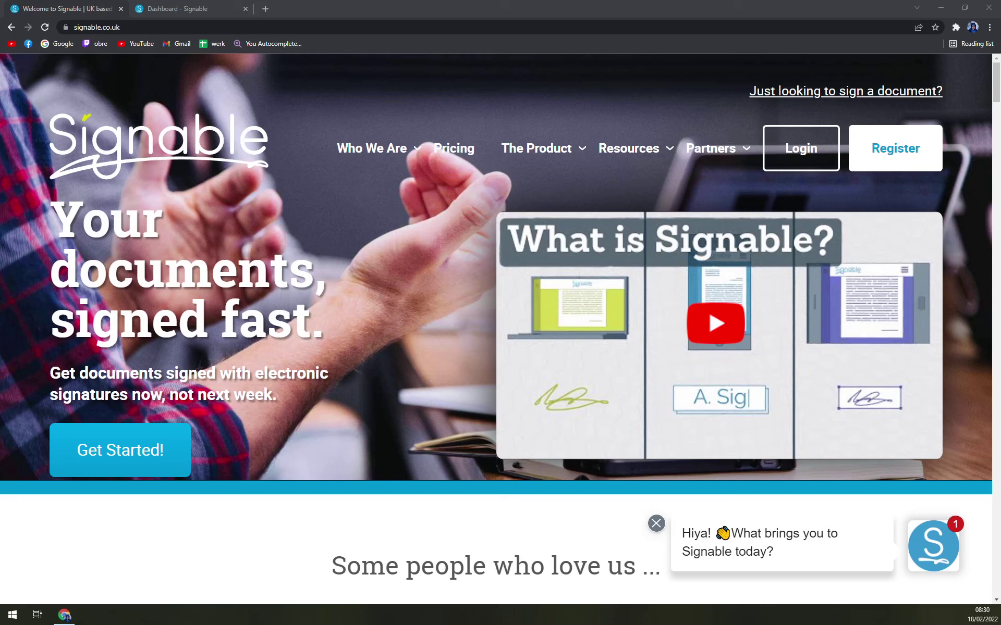
Step: Open the Pricing page and zoom out so all five plan cards fit on screen
left_click(438, 150)
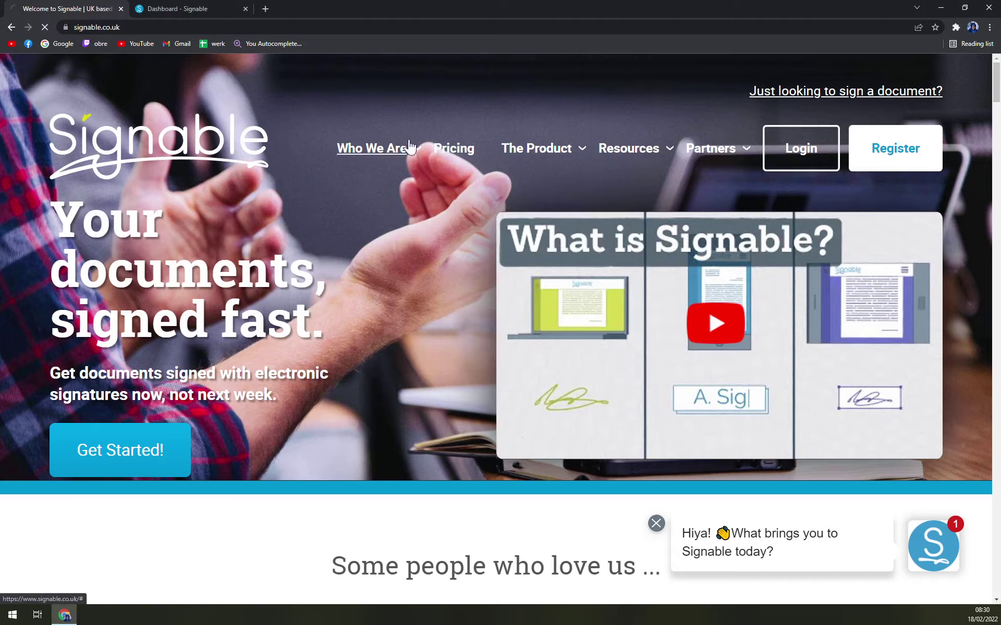
scroll(235, 323, "down", 7)
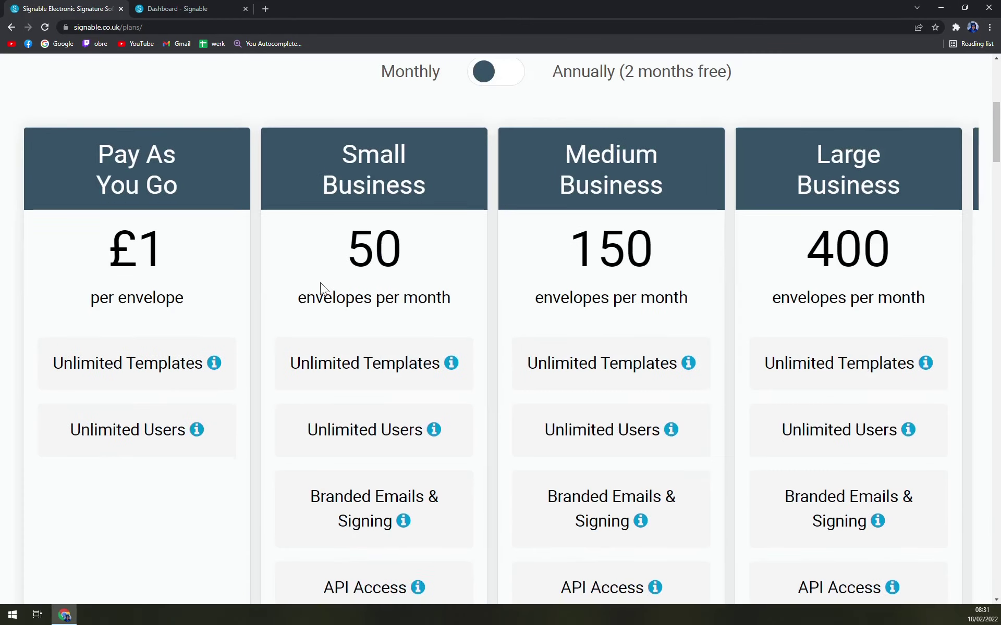
scroll(313, 271, "up", 1)
key("ctrl+minus")
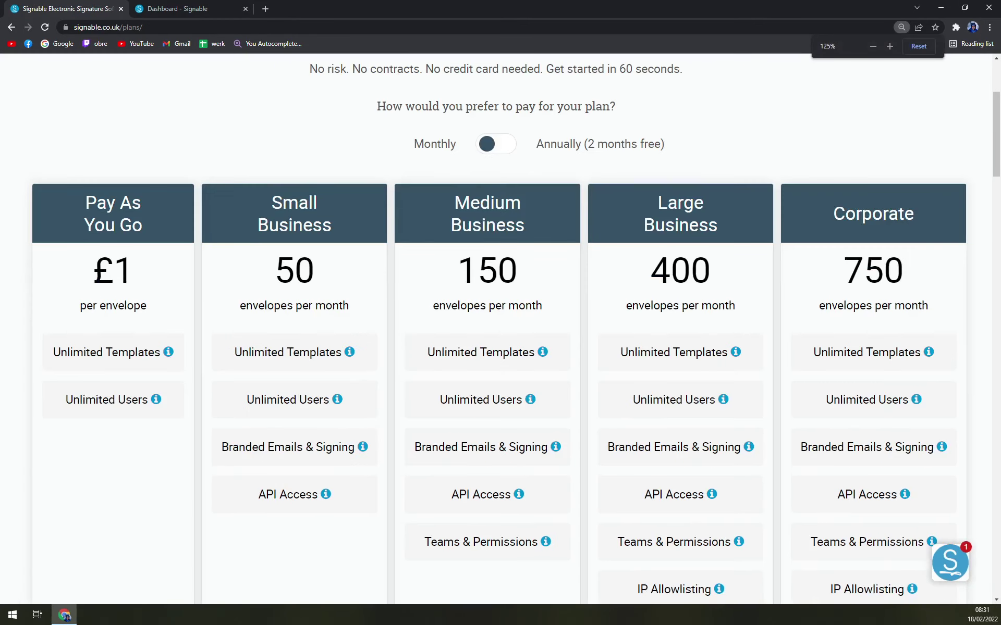
scroll(291, 268, "up", 3)
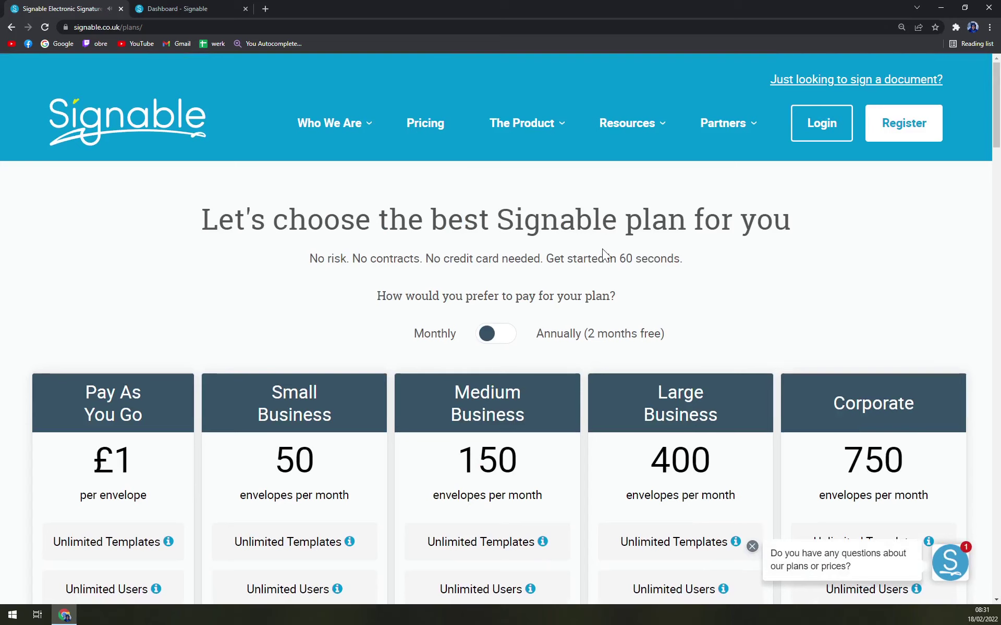
scroll(604, 250, "down", 2)
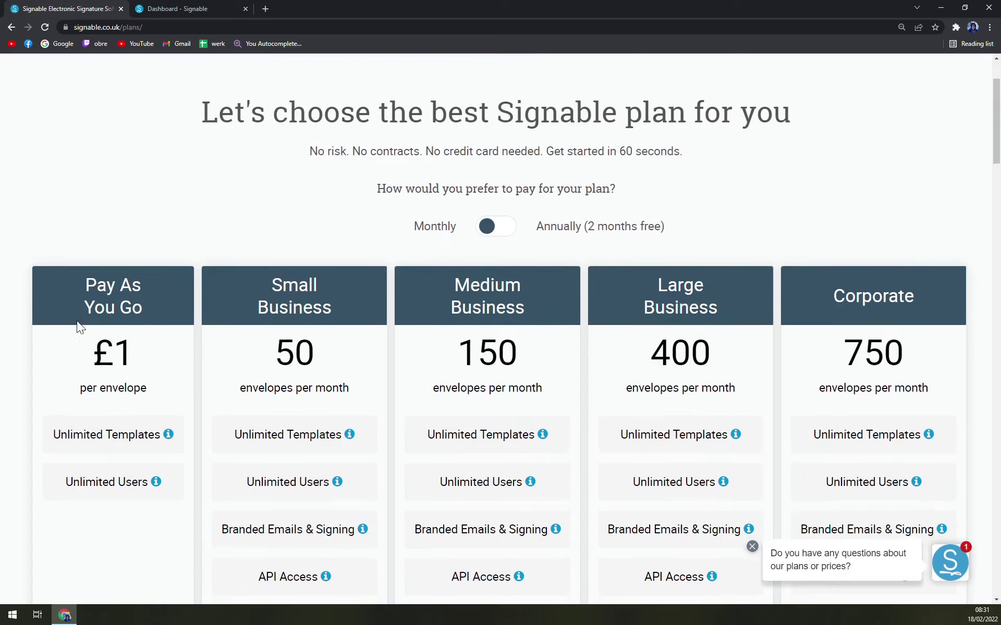
scroll(78, 331, "down", 1)
left_click_drag(80, 314, 80, 308)
left_click(163, 315)
Step: Scroll through the plan prices and FAQ, highlighting the currency note and Small Business's 50 allowance
scroll(173, 323, "up", 3)
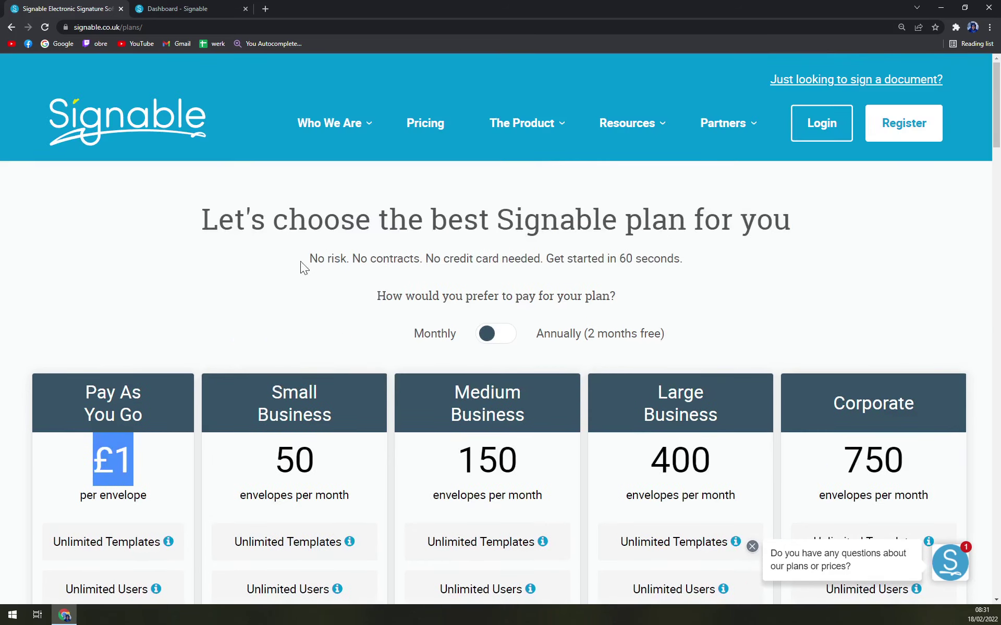
scroll(145, 420, "down", 6)
scroll(141, 407, "down", 6)
scroll(136, 395, "up", 1)
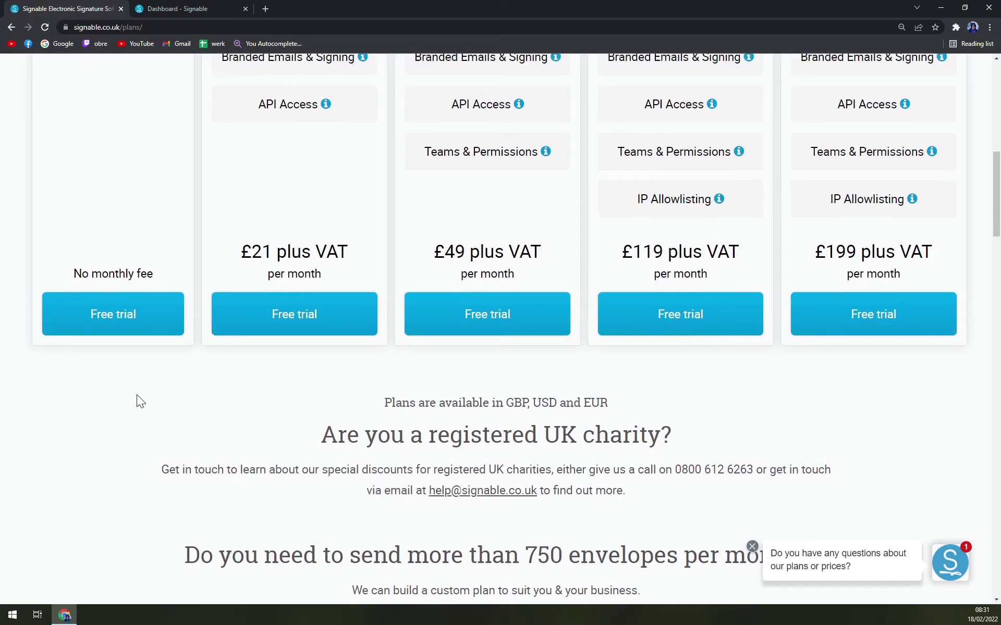
scroll(137, 395, "down", 8)
scroll(137, 394, "down", 6)
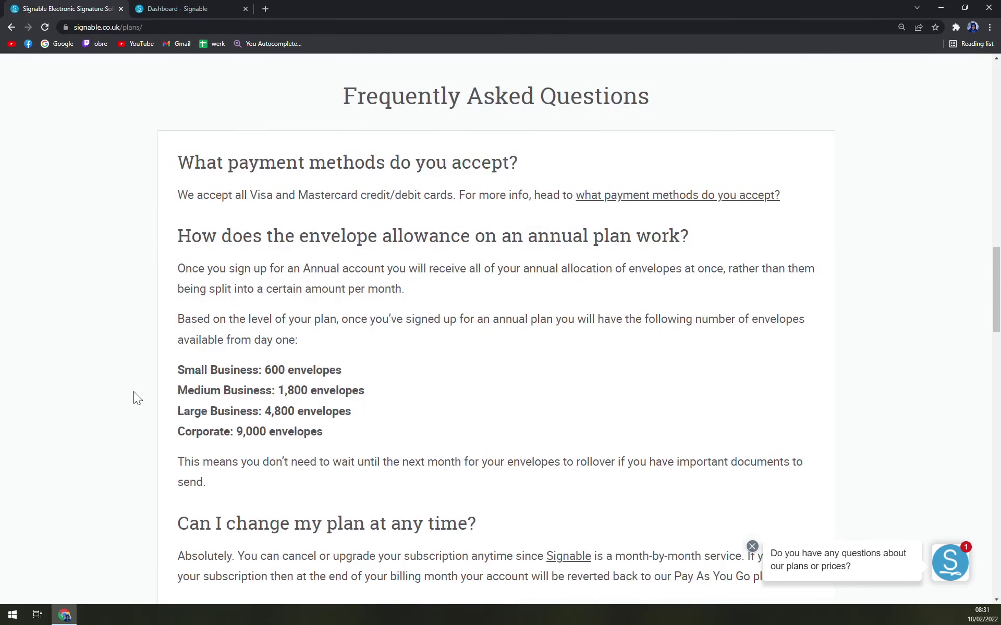
scroll(136, 396, "up", 7)
scroll(321, 442, "up", 8)
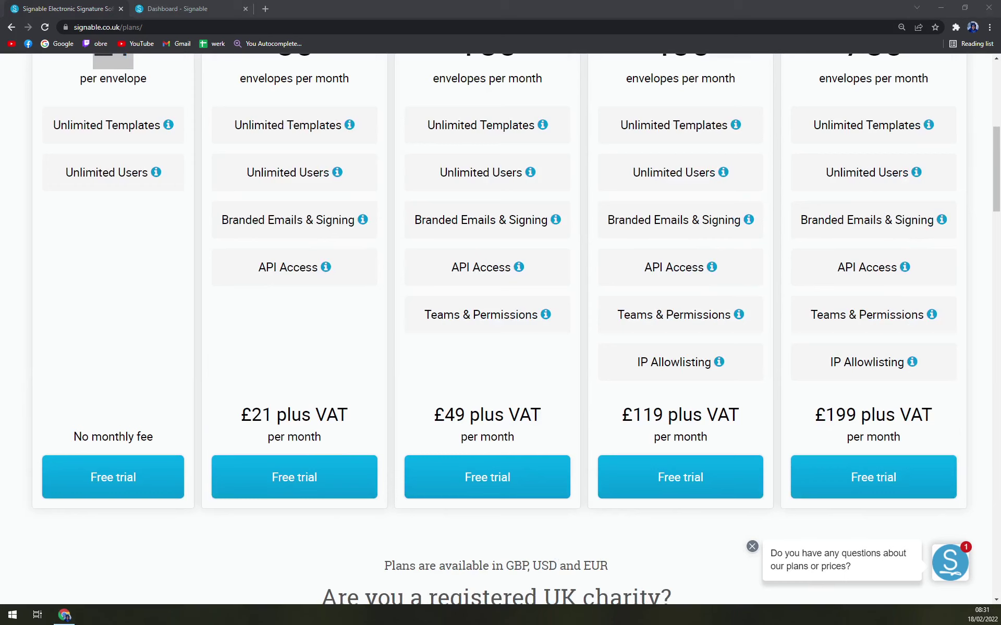
scroll(359, 411, "down", 2)
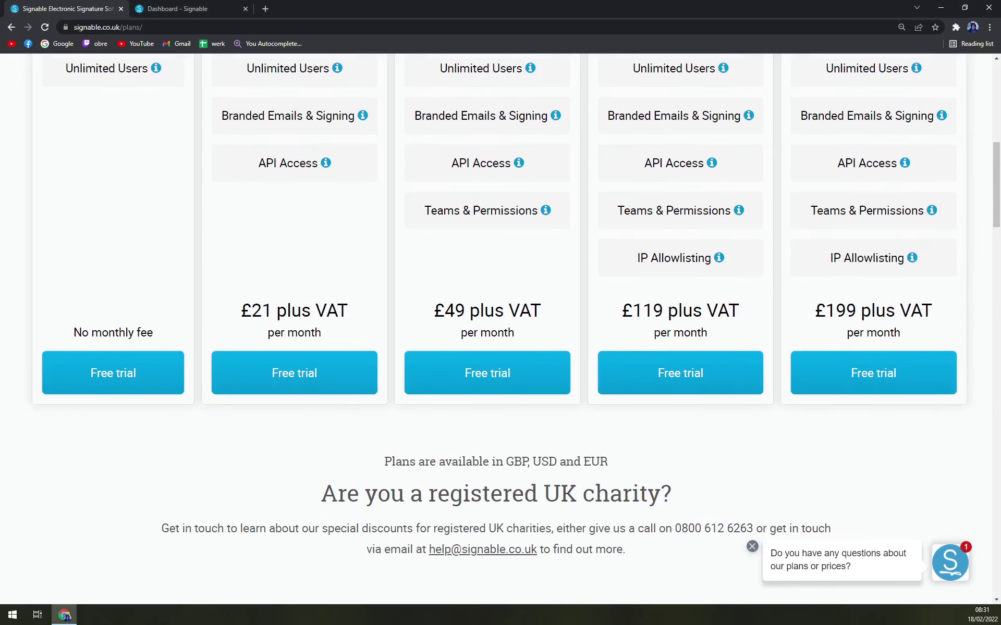
left_click_drag(502, 462, 600, 494)
left_click(543, 463)
left_click(601, 494)
scroll(133, 346, "up", 6)
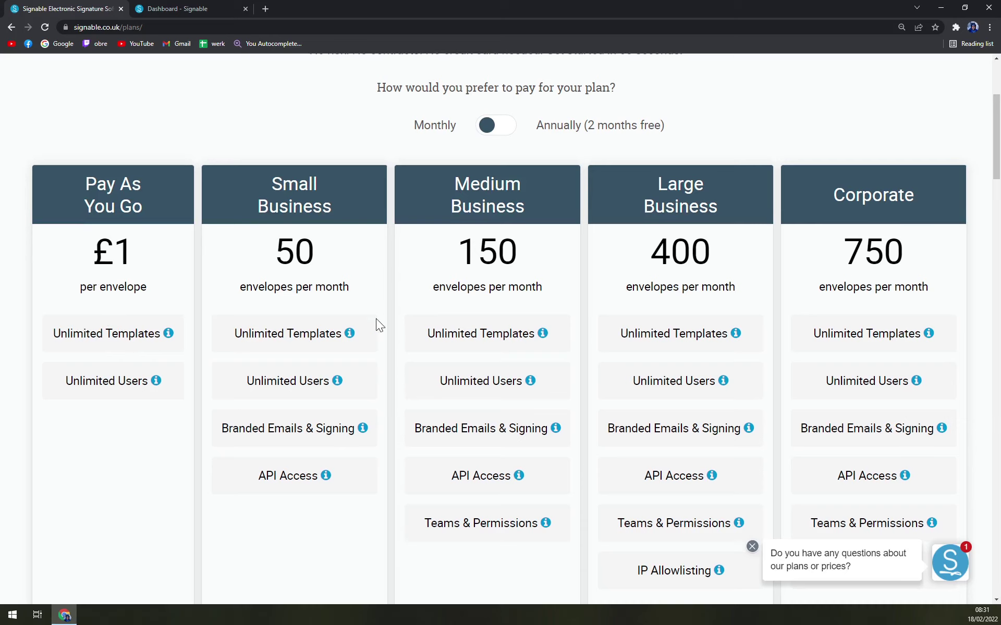
left_click_drag(278, 252, 383, 255)
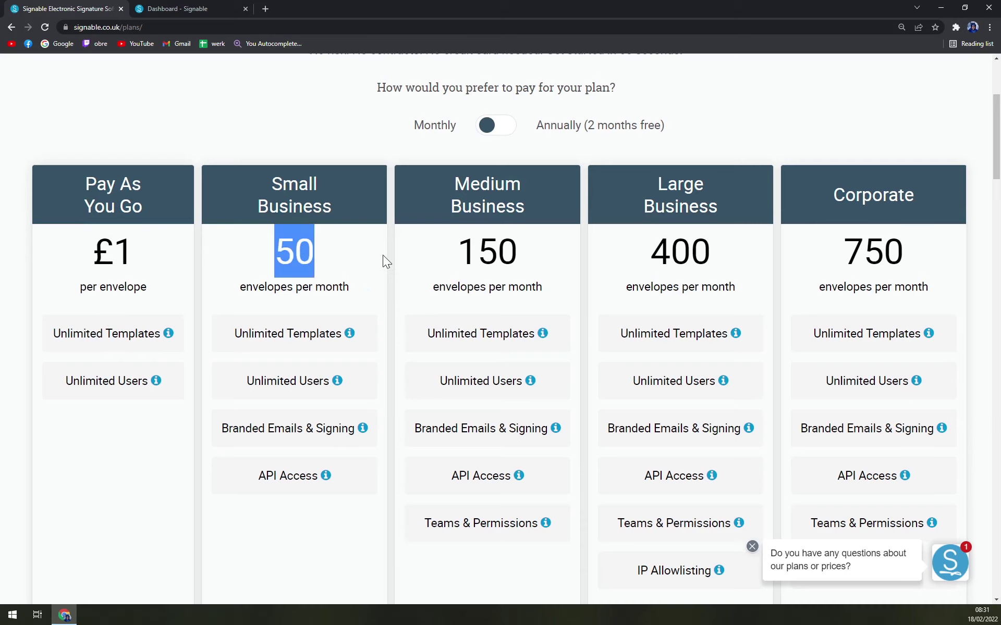
scroll(336, 277, "up", 3)
Step: Toggle the plans between annual and monthly billing to compare their figures
left_click(496, 285)
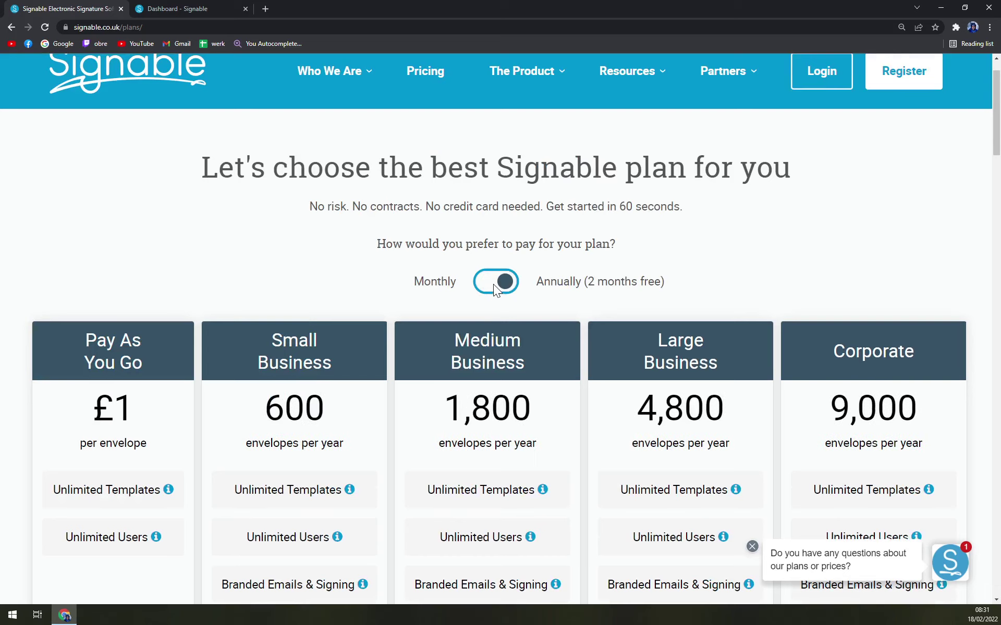
scroll(521, 312, "up", 1)
left_click(496, 336)
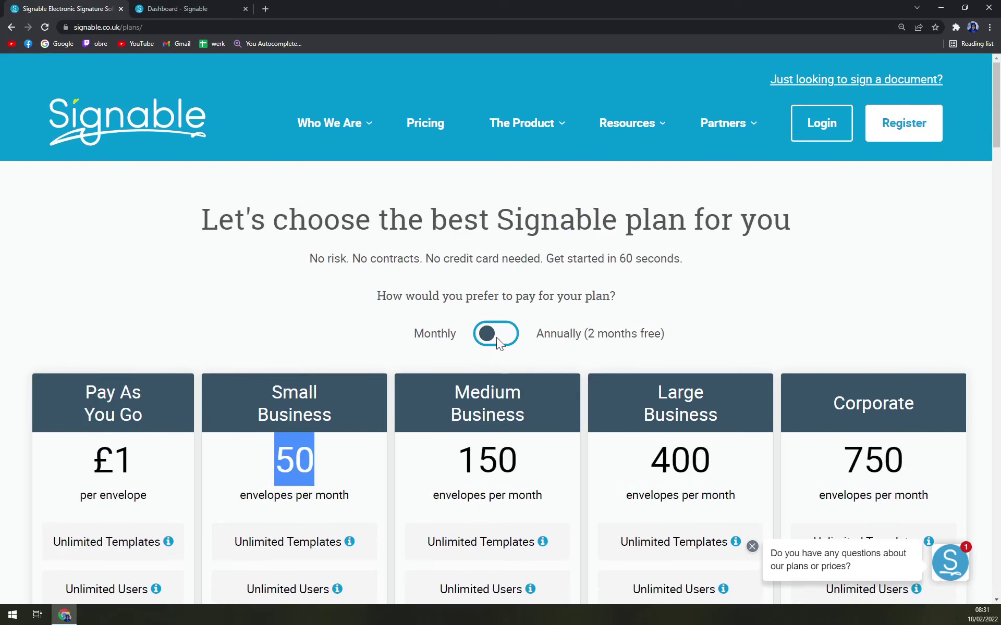
scroll(448, 337, "down", 4)
left_click(301, 130)
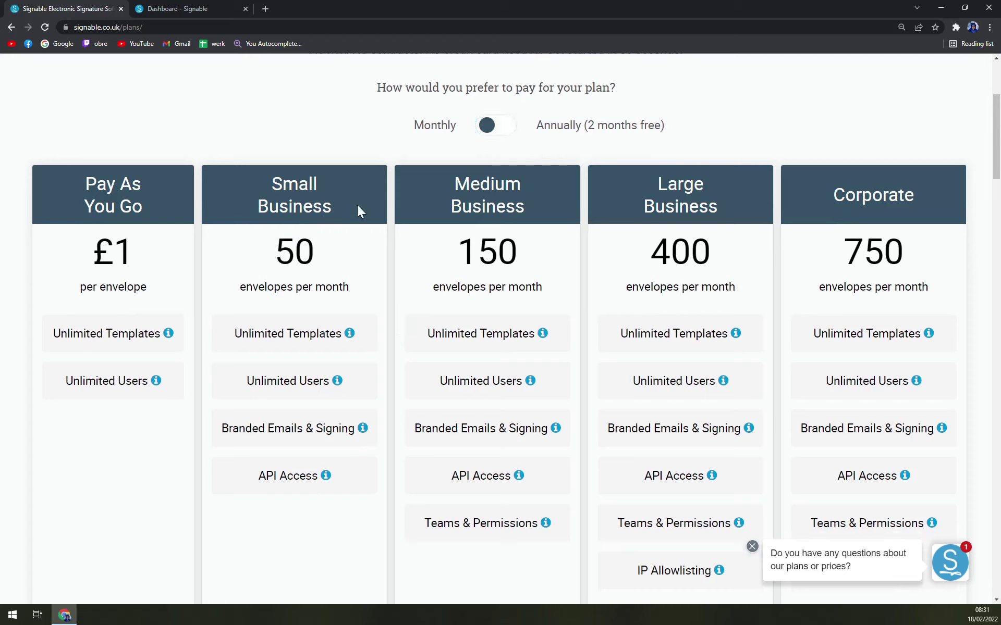
left_click(491, 125)
left_click(490, 127)
Step: Scroll through the plan details, reviewing the £21 plus VAT pricing
scroll(840, 239, "down", 5)
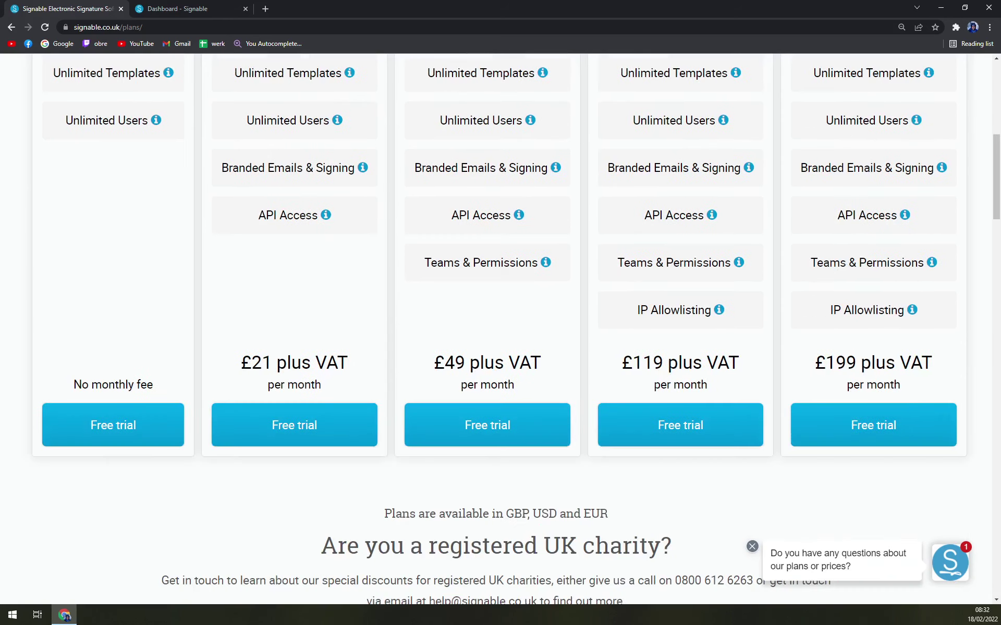
scroll(263, 449, "up", 4)
scroll(295, 292, "down", 1)
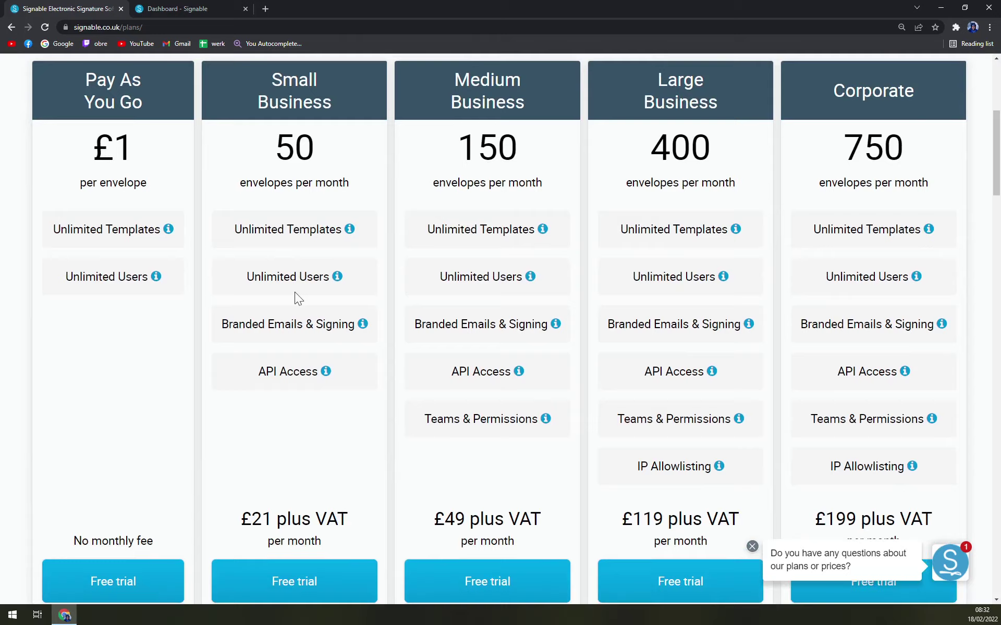
scroll(315, 211, "down", 2)
left_click_drag(240, 414, 347, 424)
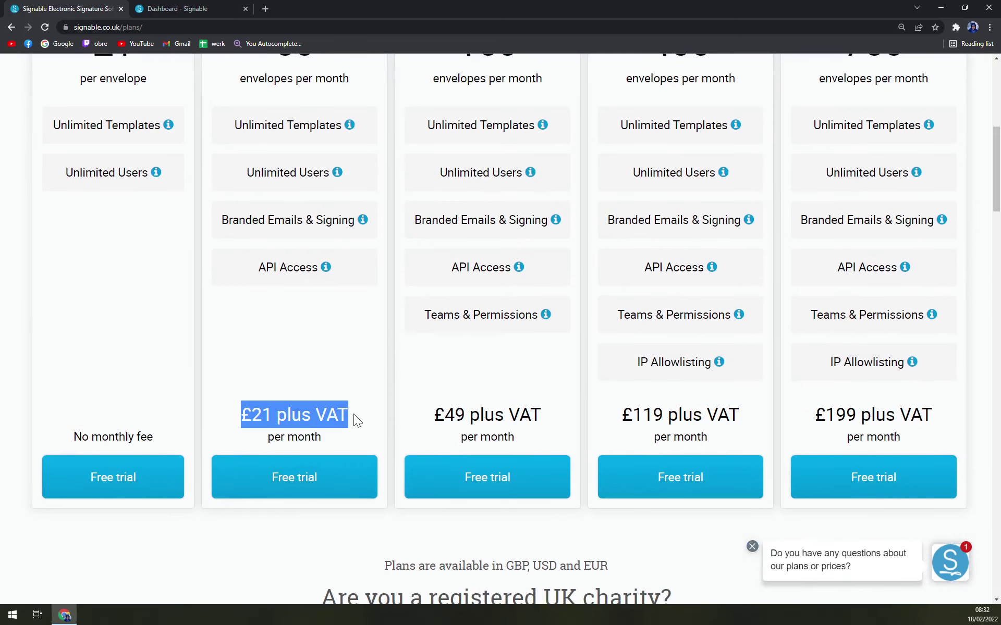
scroll(500, 333, "down", 6)
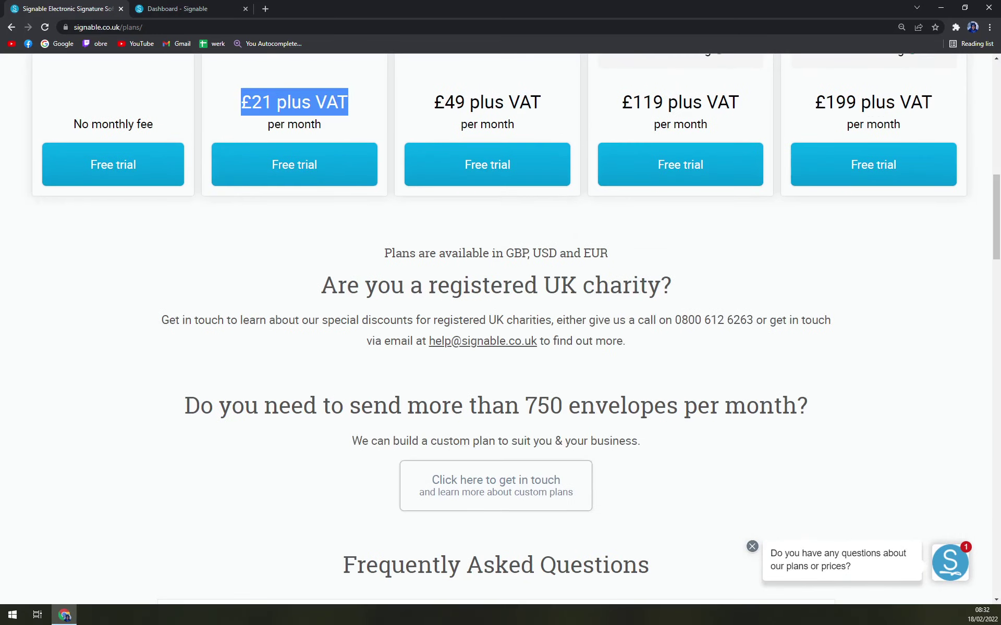
scroll(608, 447, "up", 9)
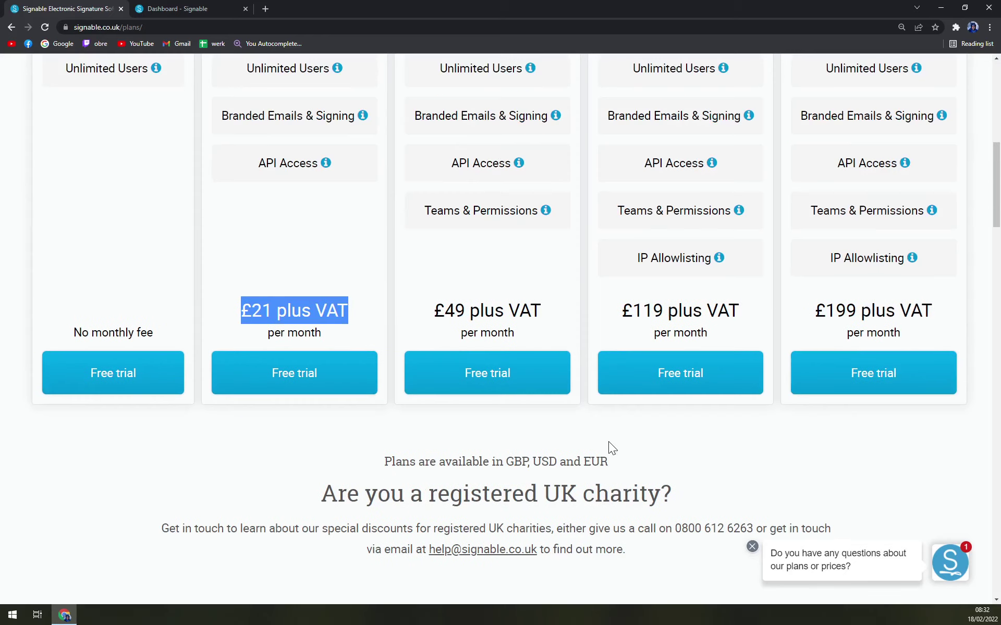
scroll(575, 440, "down", 3)
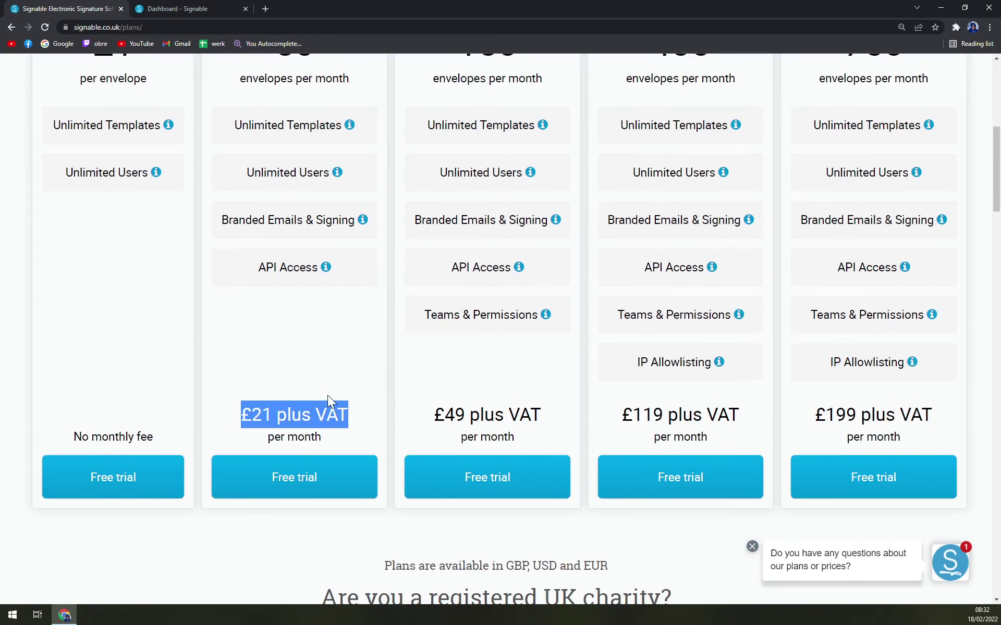
scroll(415, 409, "up", 8)
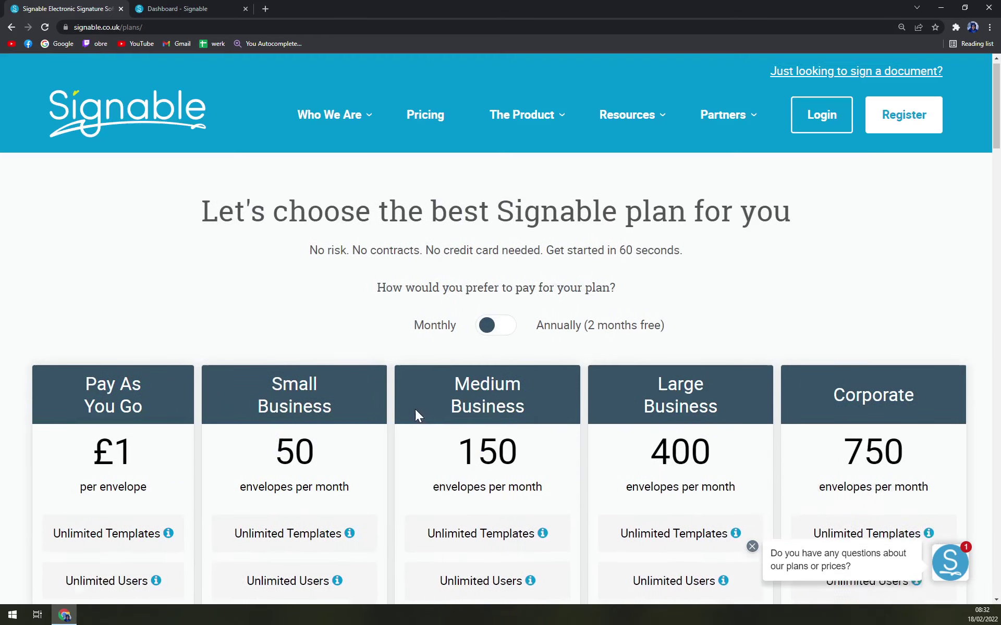
scroll(412, 411, "down", 13)
scroll(393, 420, "down", 5)
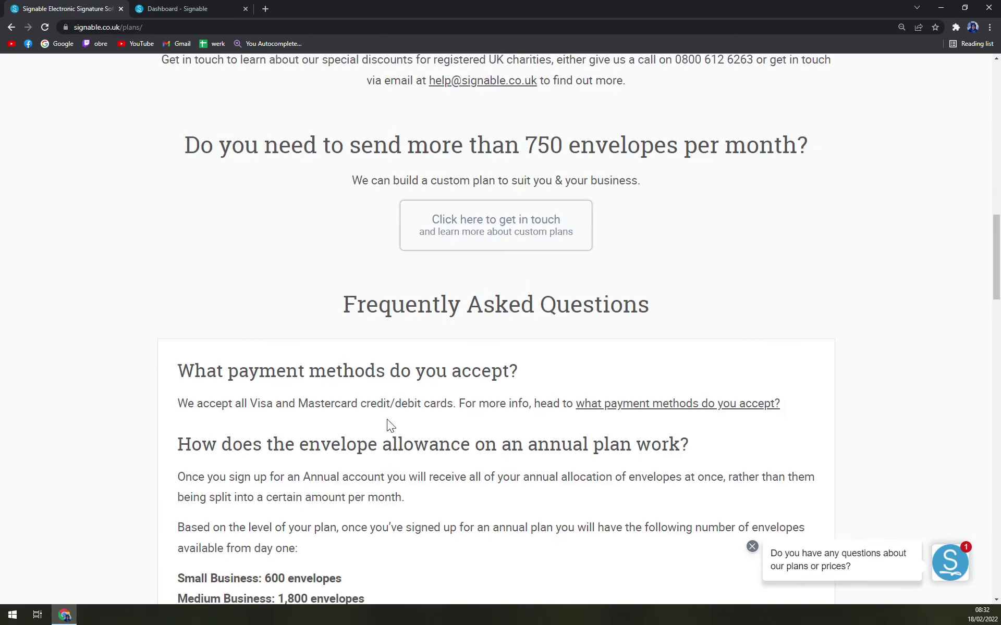
scroll(385, 420, "down", 12)
scroll(469, 412, "up", 15)
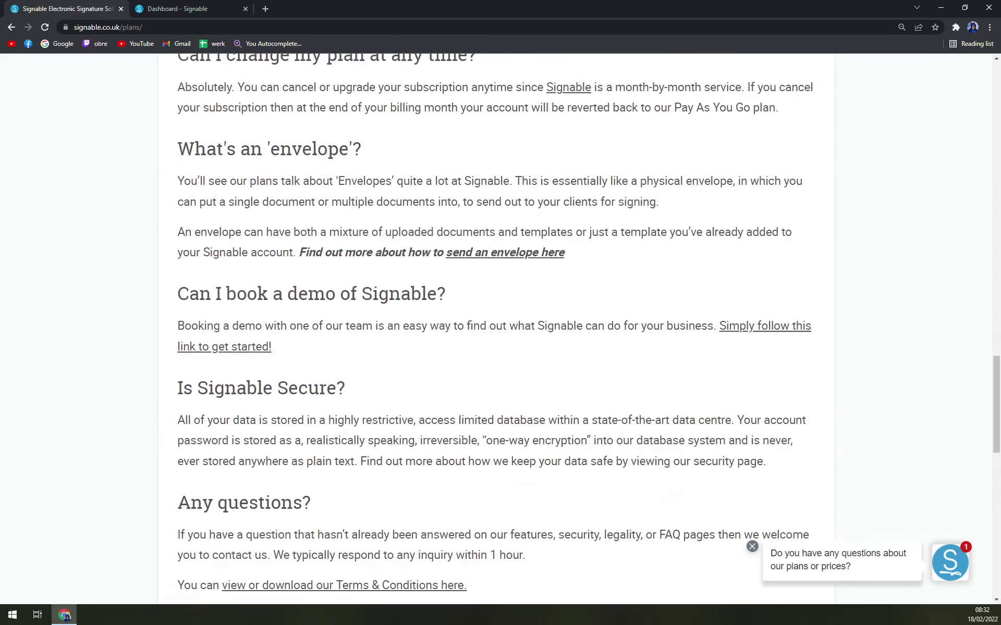
scroll(477, 406, "up", 12)
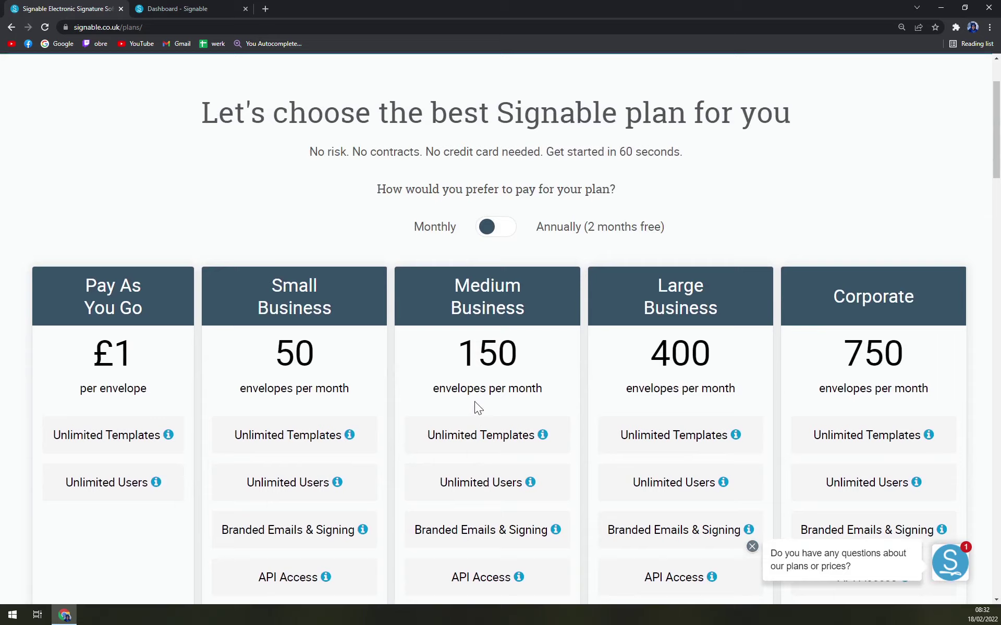
scroll(477, 406, "down", 4)
scroll(485, 403, "down", 5)
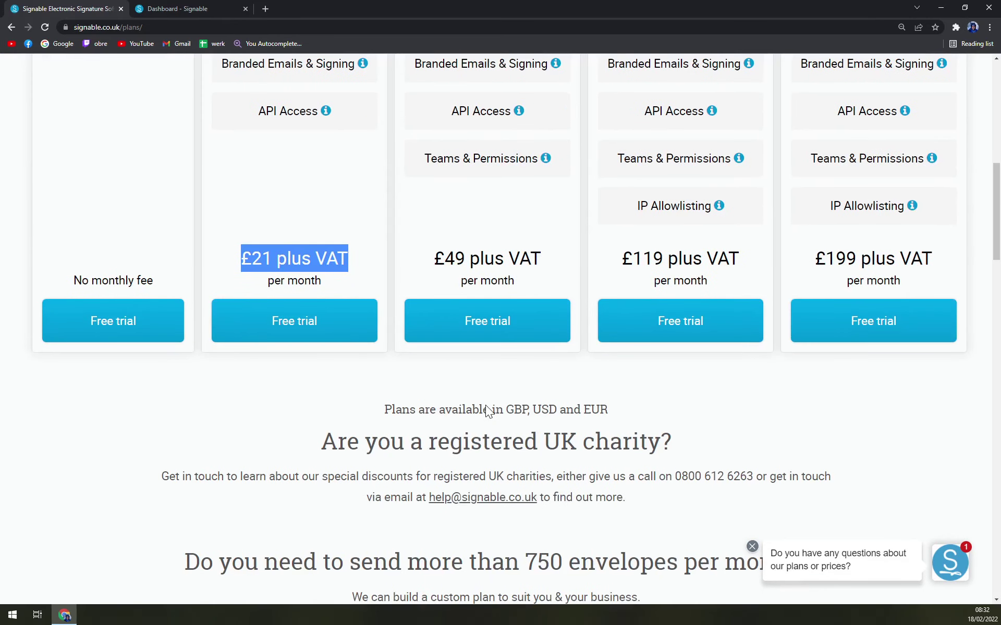
scroll(486, 405, "up", 4)
scroll(485, 405, "up", 1)
scroll(482, 414, "down", 5)
left_click(545, 409)
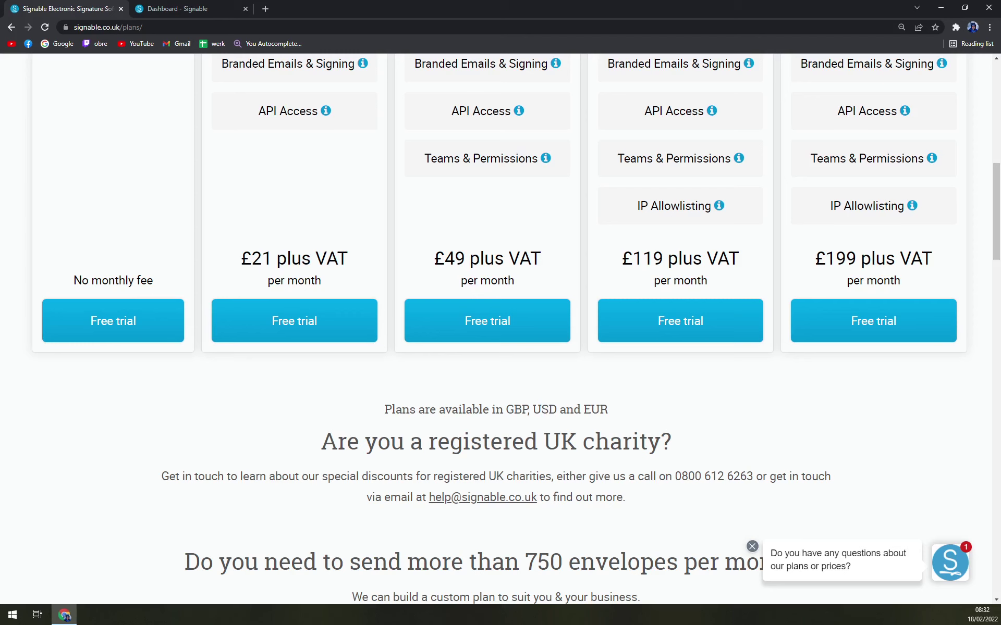
scroll(435, 449, "up", 6)
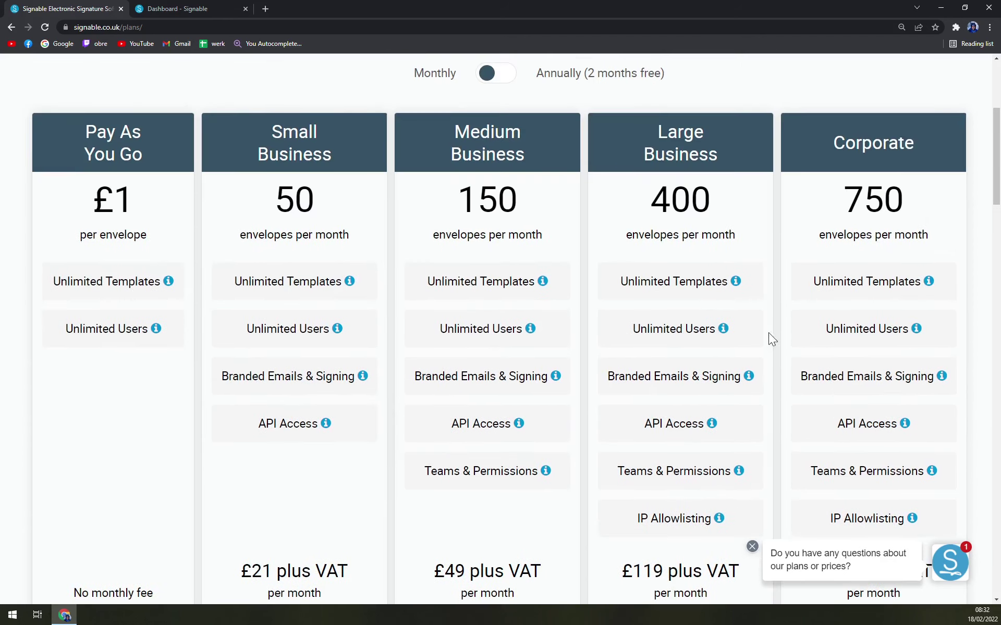
scroll(575, 370, "up", 3)
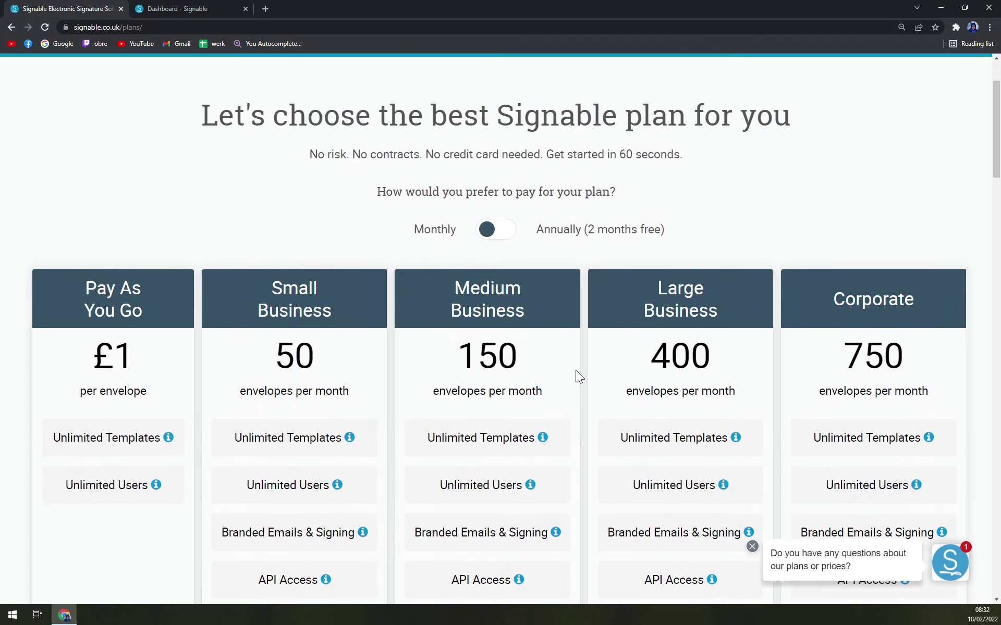
scroll(552, 349, "down", 7)
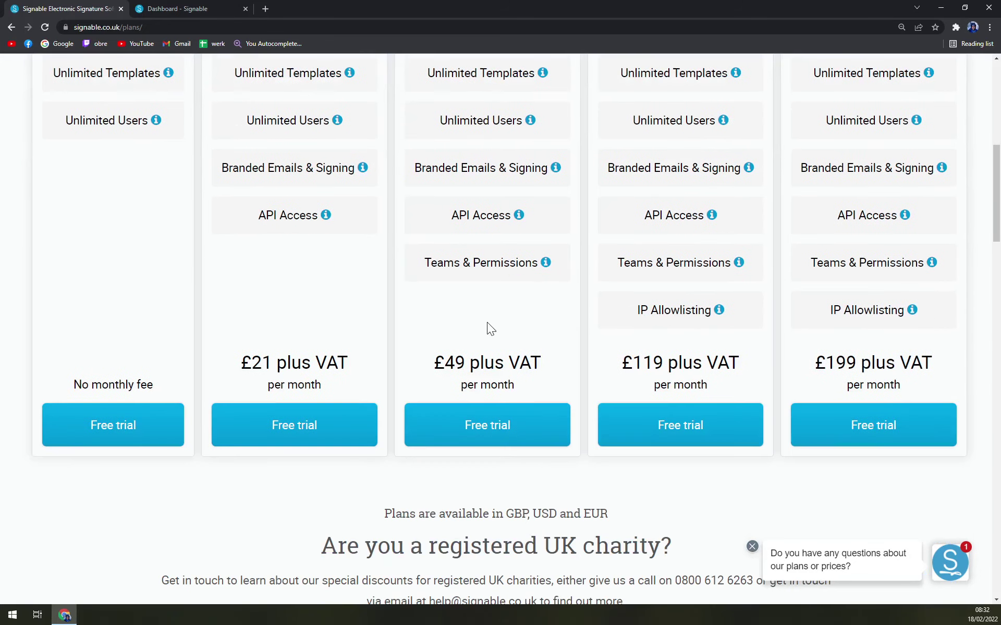
scroll(477, 303, "up", 7)
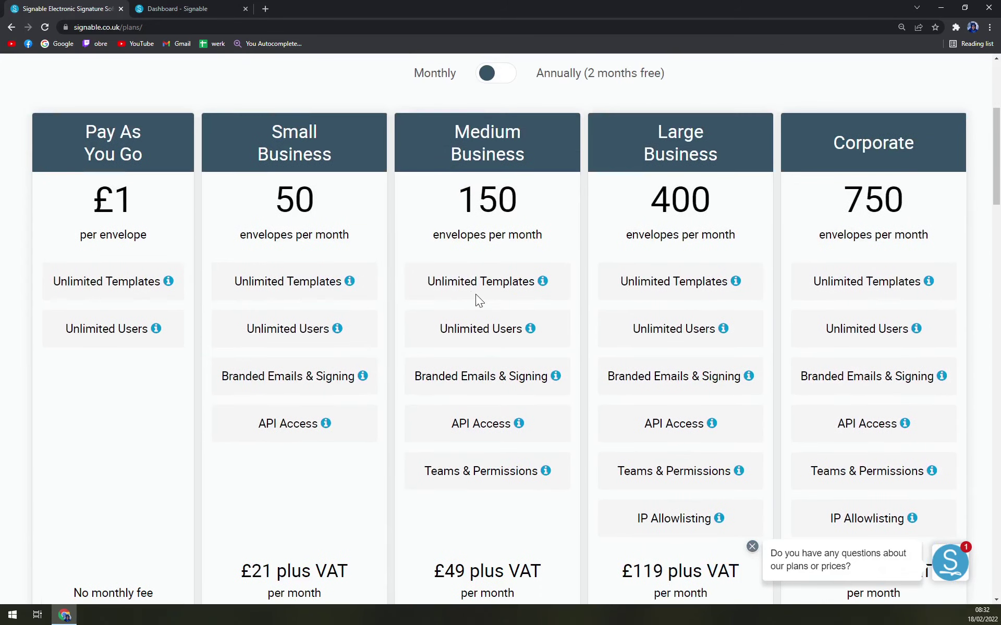
Step: Switch to yearly allowances, open and close the support chat, and return to the top
left_click(500, 229)
scroll(501, 245, "down", 7)
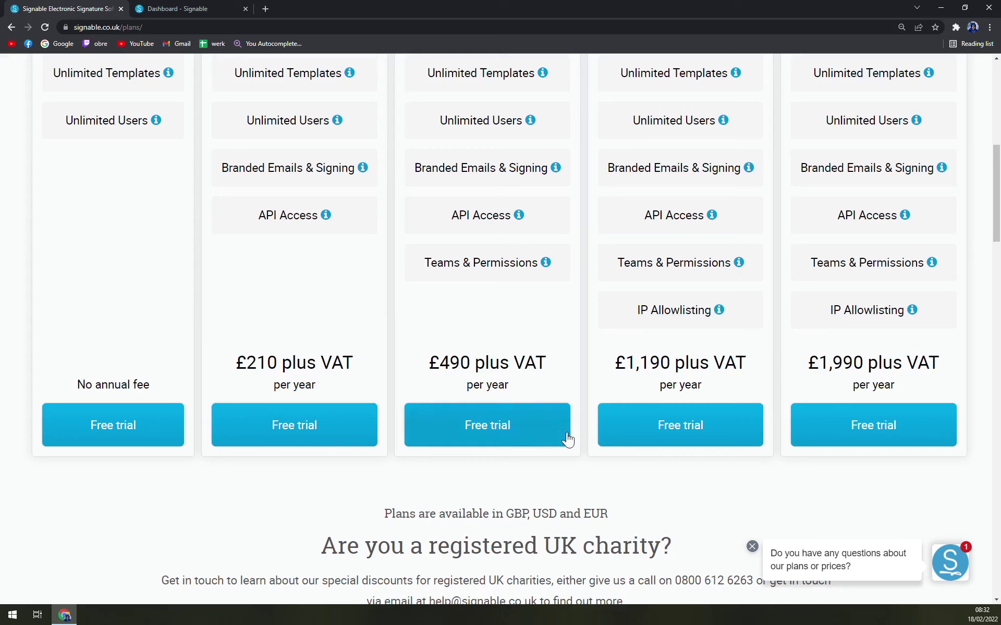
left_click(948, 565)
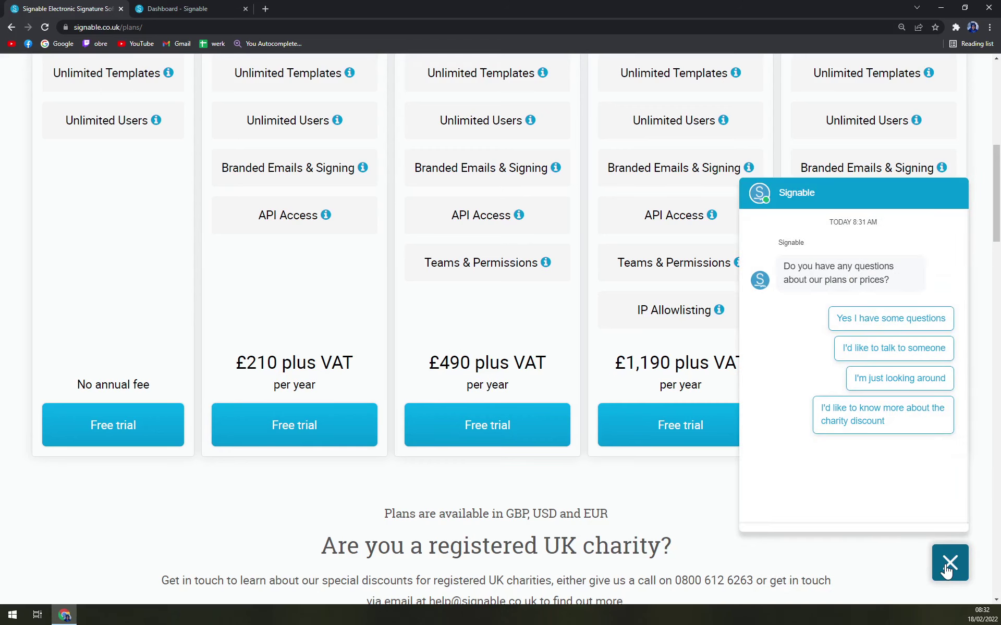
left_click(949, 563)
scroll(720, 445, "up", 9)
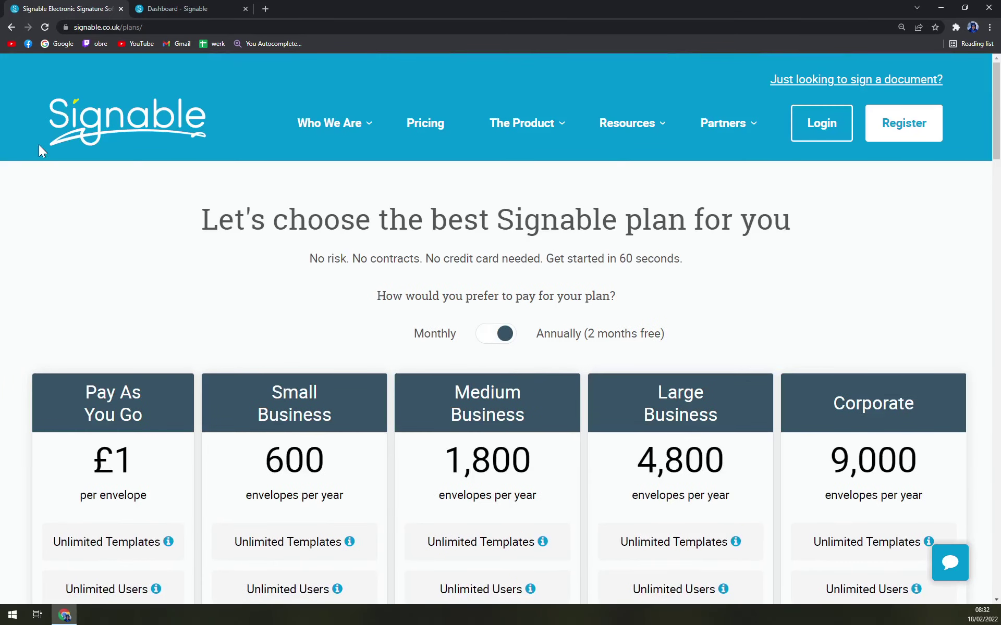
Step: Return to the Signable home page via the logo
left_click(90, 123)
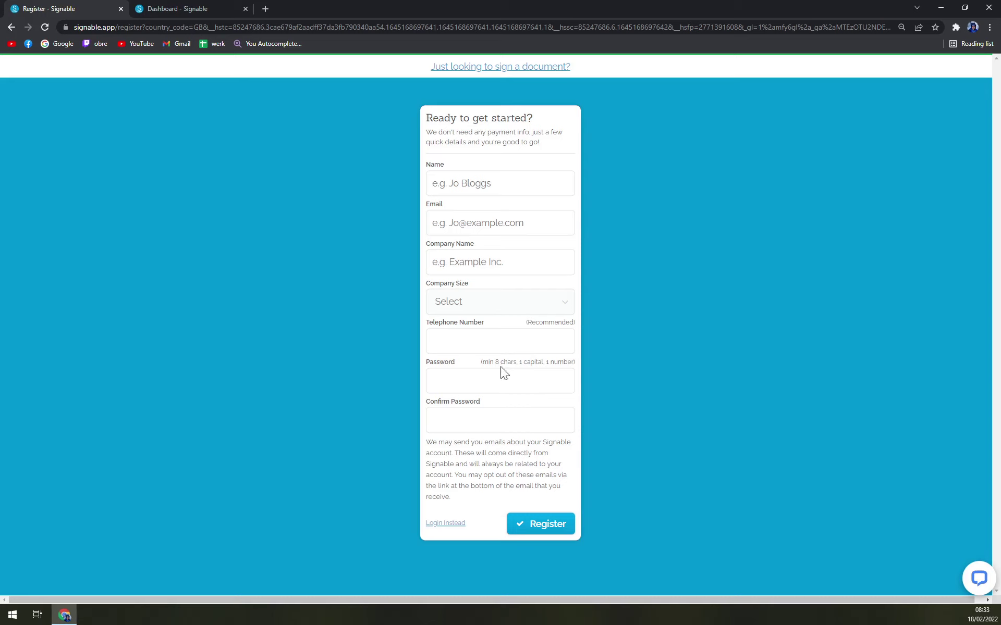
Step: Switch to the Dashboard tab and browse Library, Templates, then Contacts
left_click(183, 6)
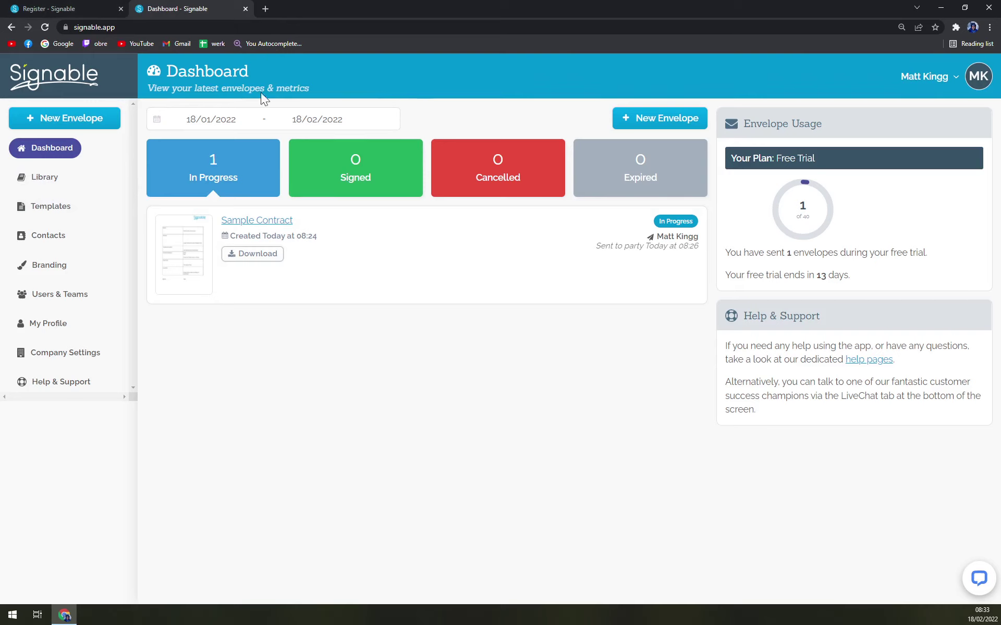
left_click(61, 182)
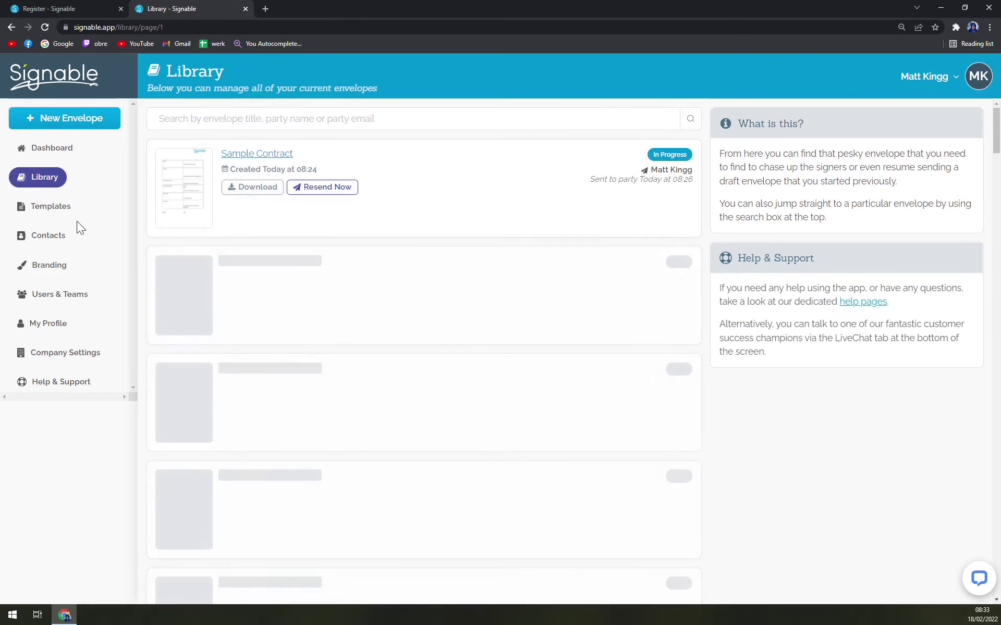
left_click(65, 208)
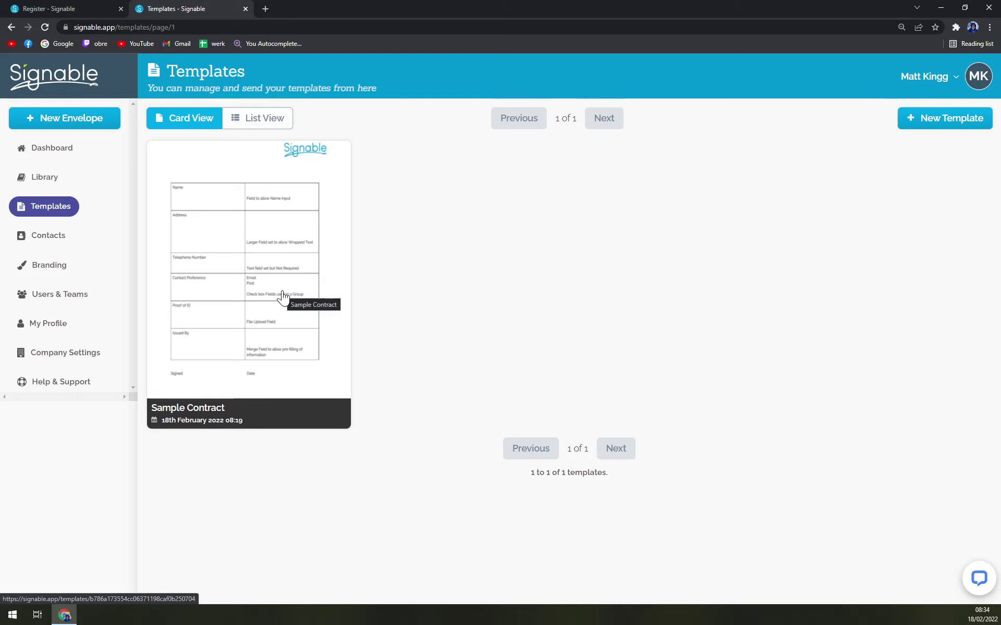
left_click(50, 237)
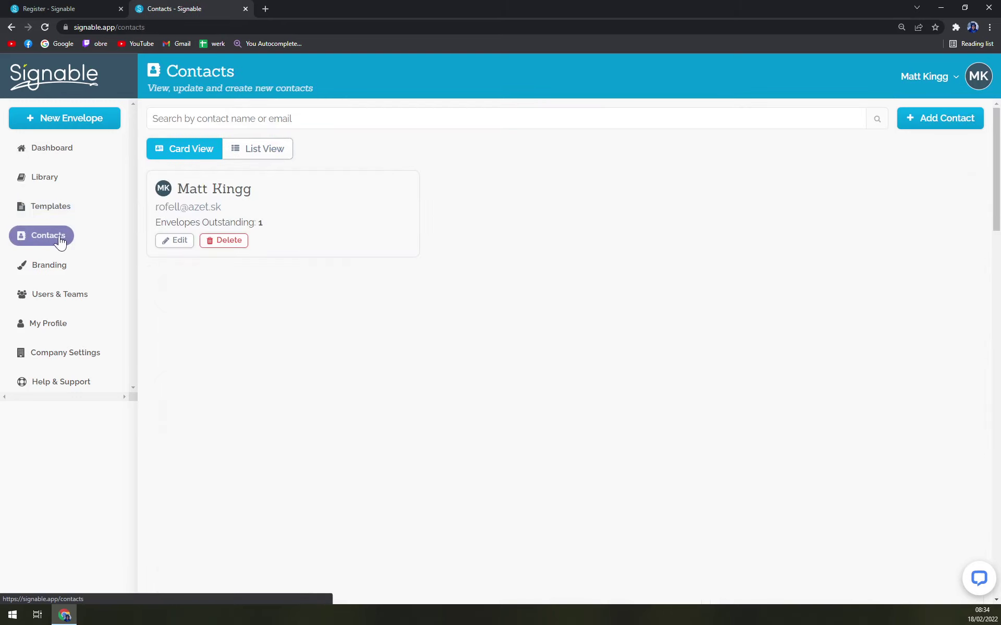
Step: Add a new contact with the person's full name and e-mail address
left_click(941, 118)
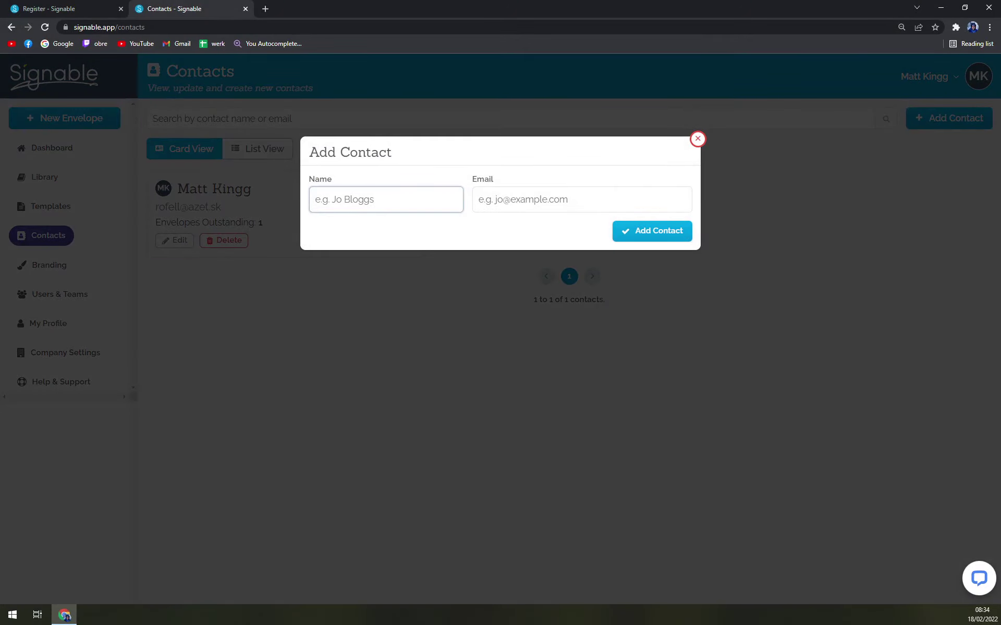
left_click(581, 199)
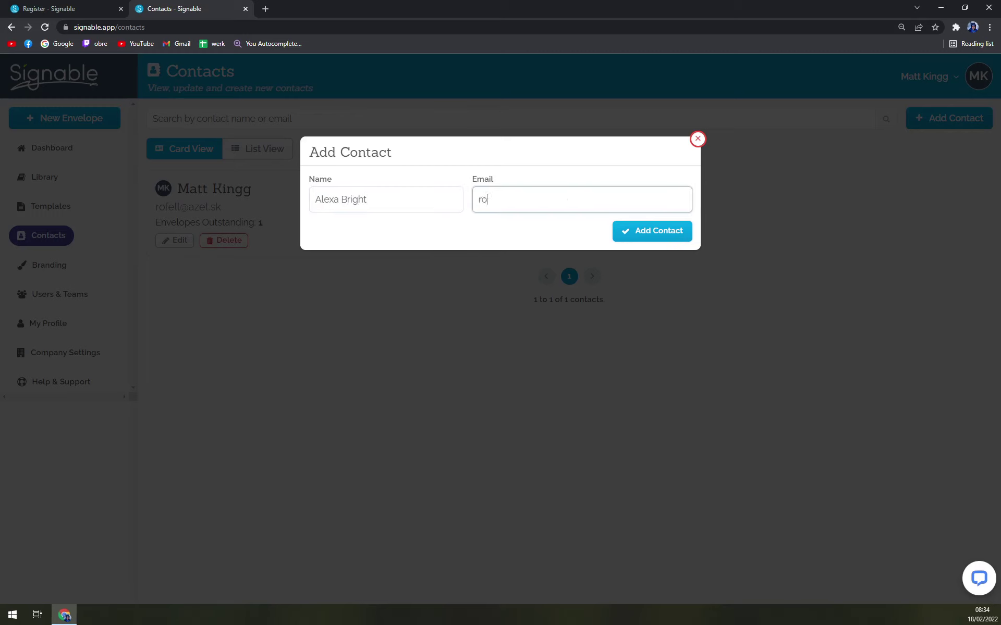
left_click(689, 231)
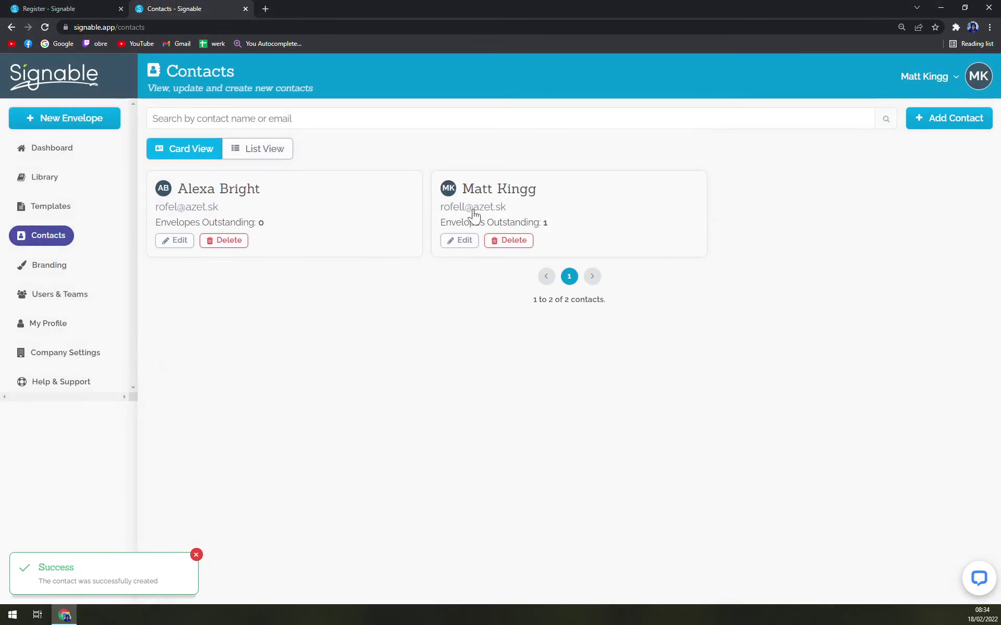
left_click(50, 267)
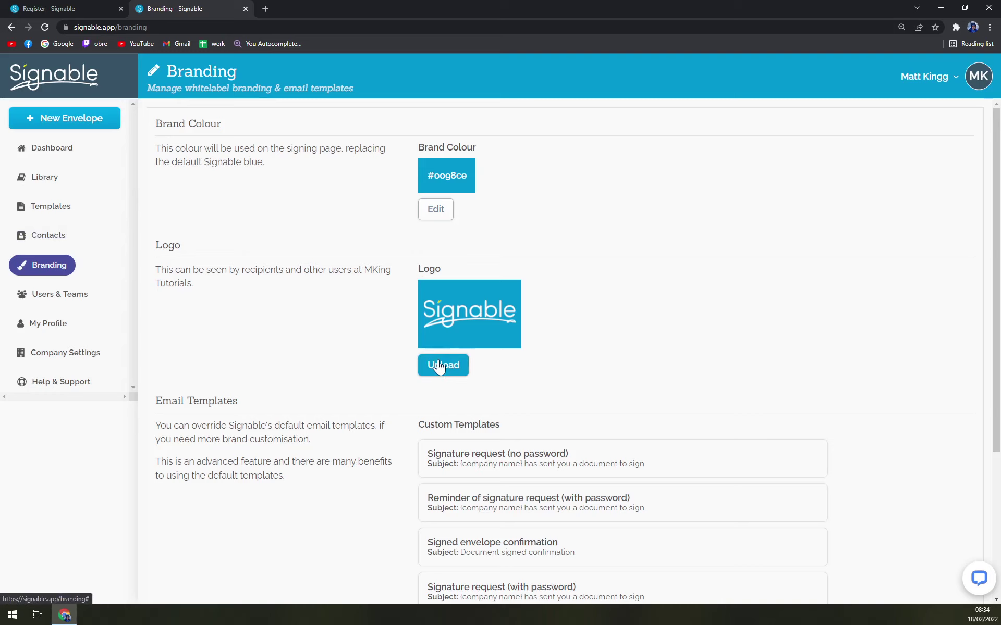
Step: Visit Users & Teams, dismiss the feedback survey, then view My Profile
left_click(79, 297)
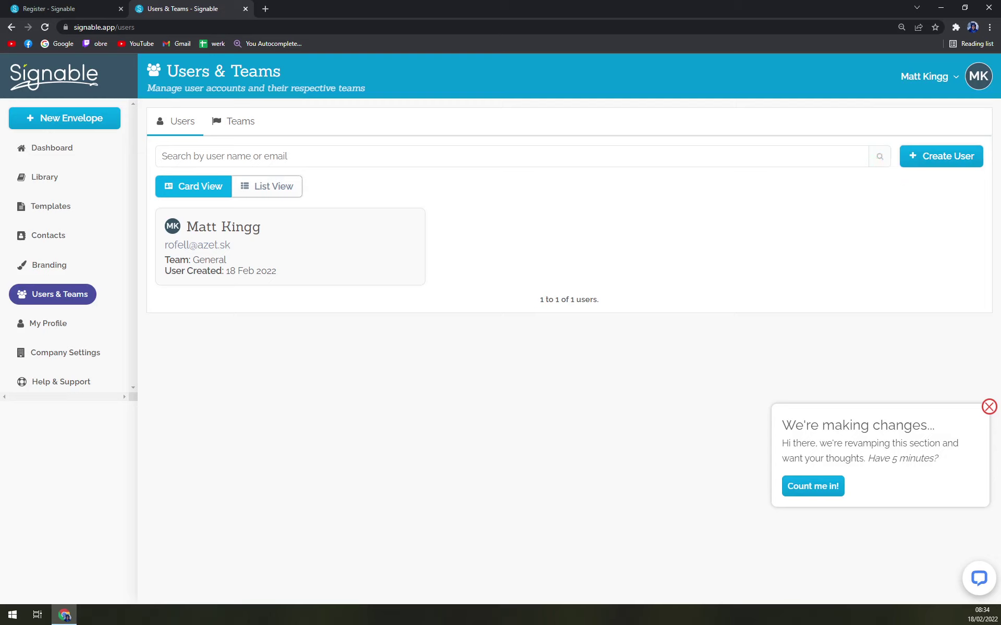
left_click(988, 407)
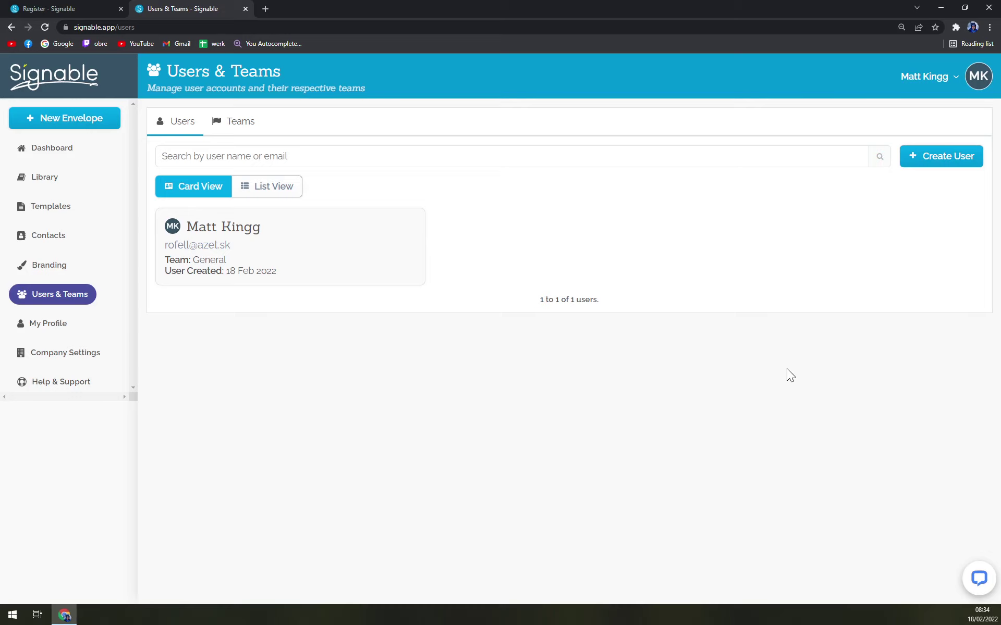
left_click(49, 323)
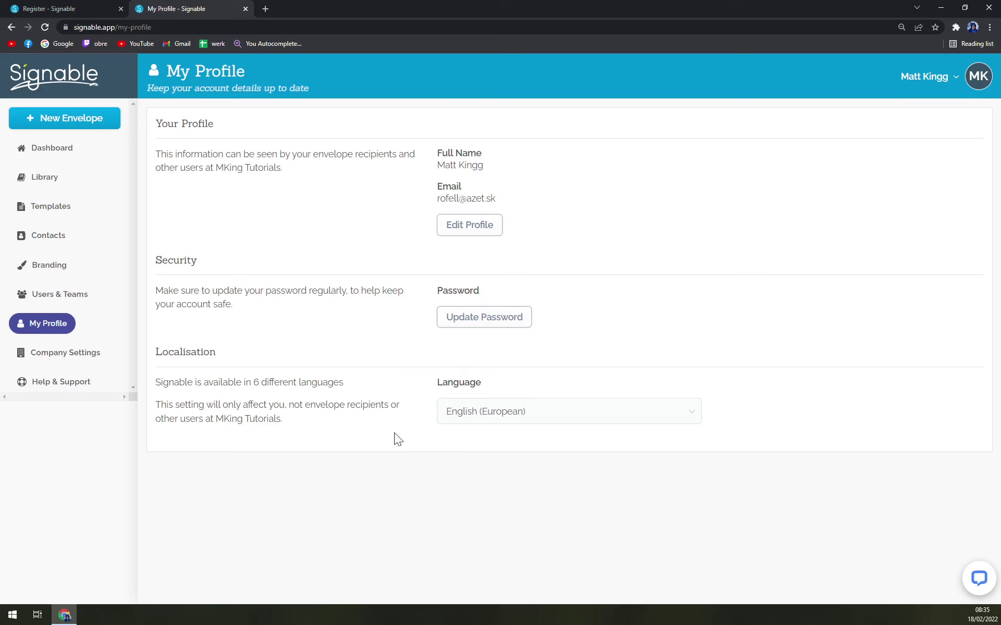
Step: Browse Company Settings' Preferences, API & Webhooks and Billing, ending on Integrations
left_click(63, 353)
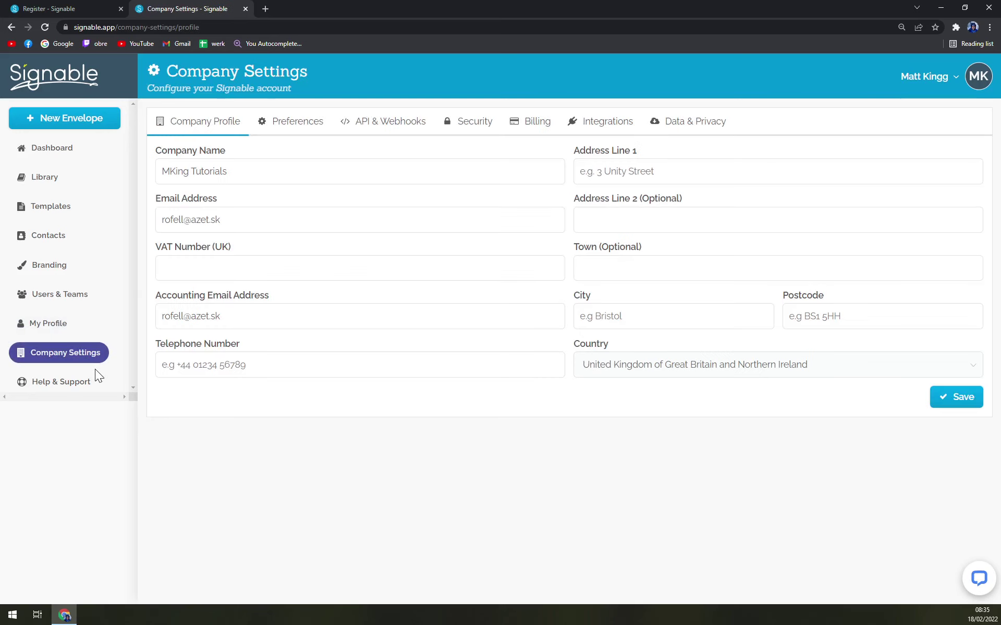
left_click(312, 125)
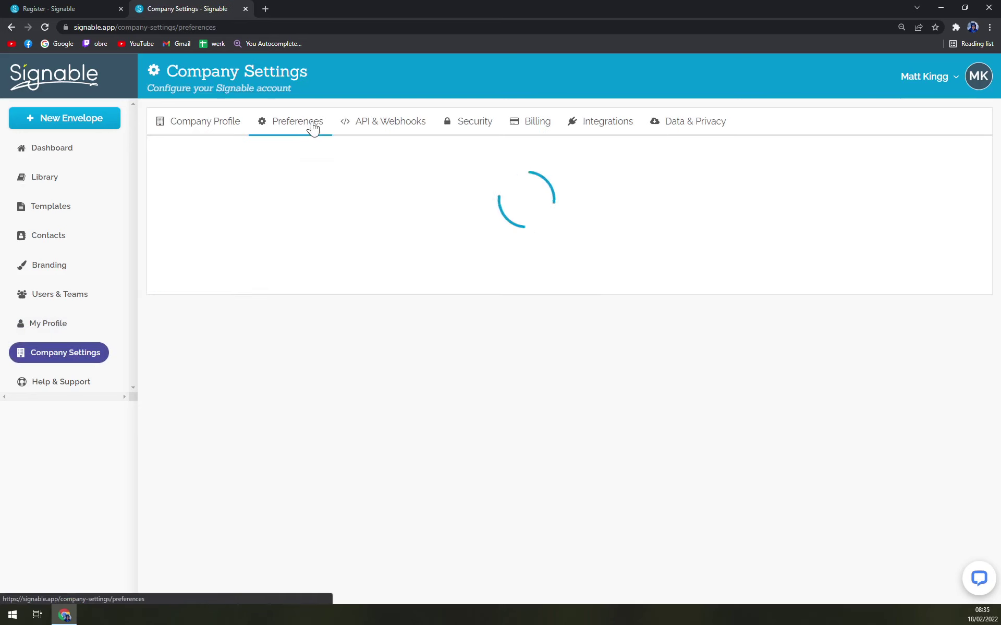
left_click(375, 125)
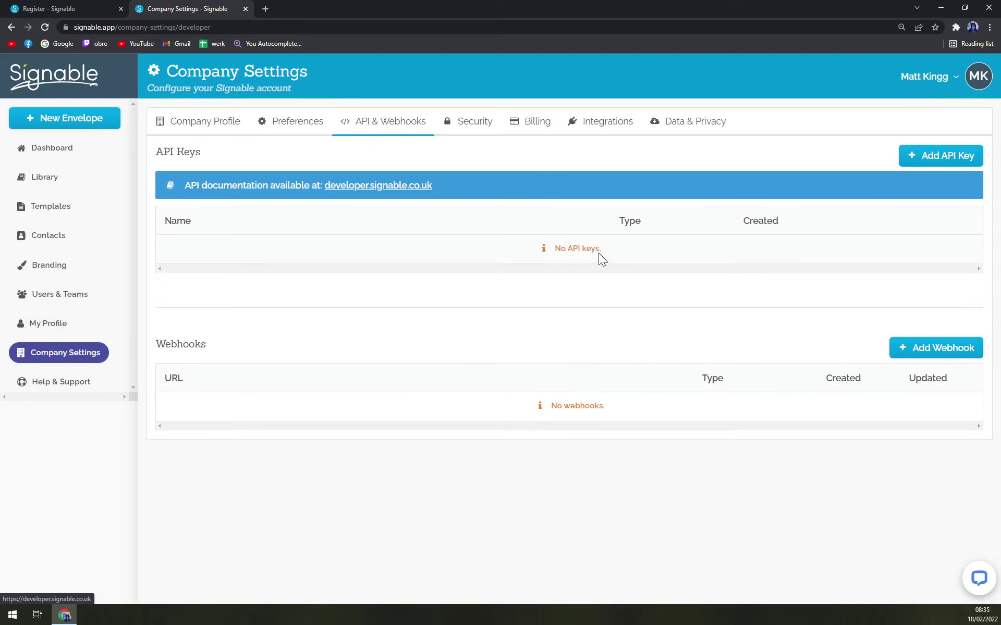
left_click(926, 159)
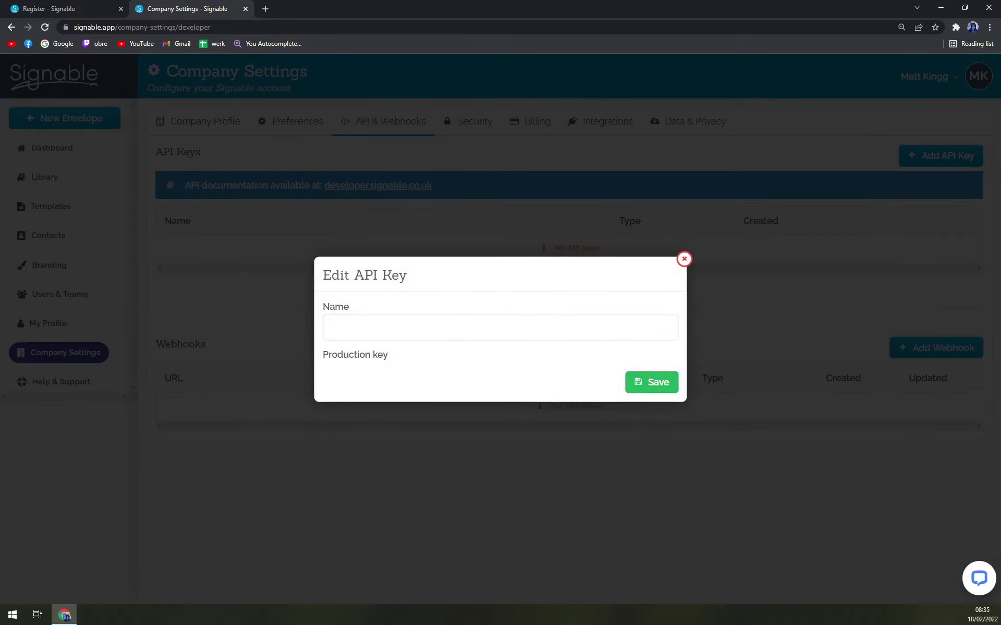
left_click(683, 259)
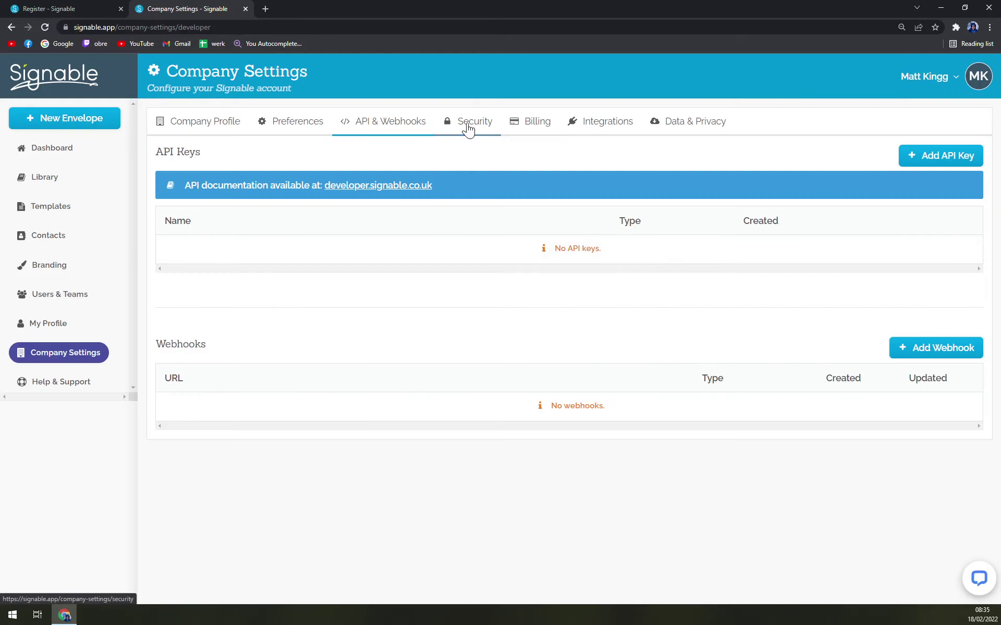
left_click(552, 127)
left_click(606, 127)
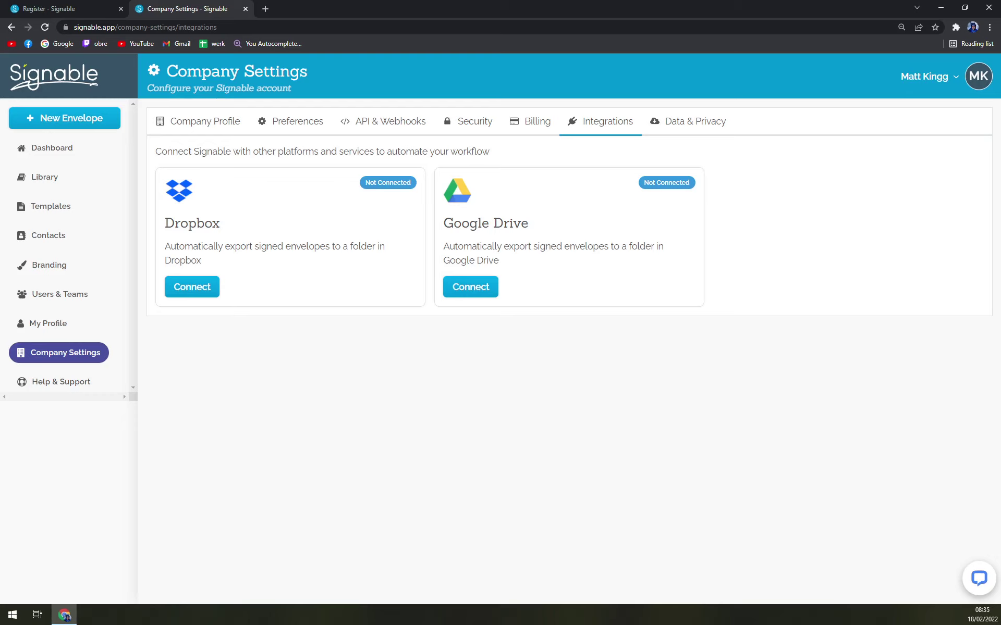
left_click_drag(540, 234, 460, 229)
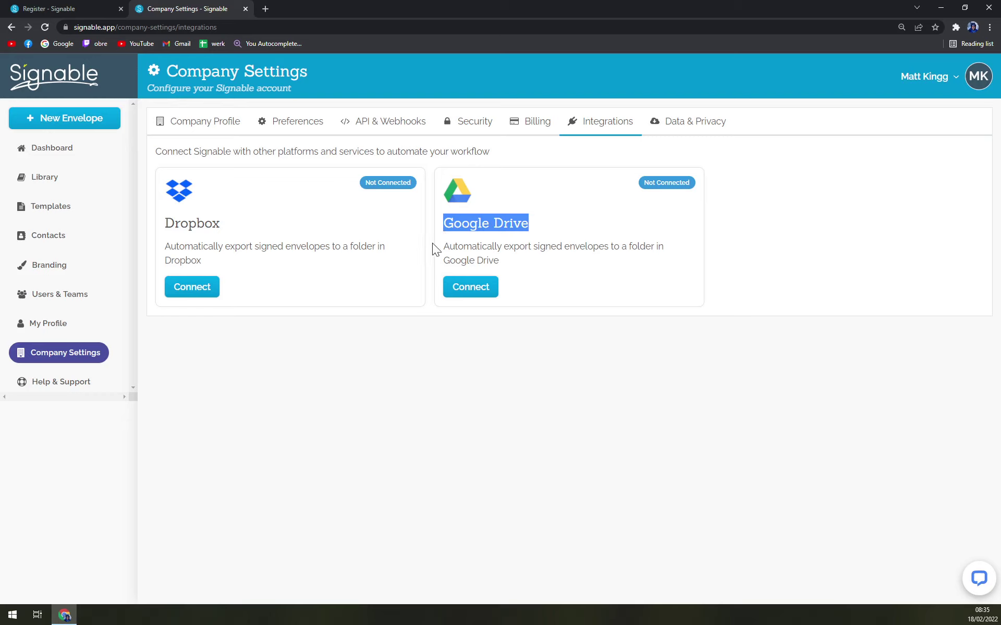
Step: Open Zapier in a new tab and search its apps for 'signable'
left_click(375, 156)
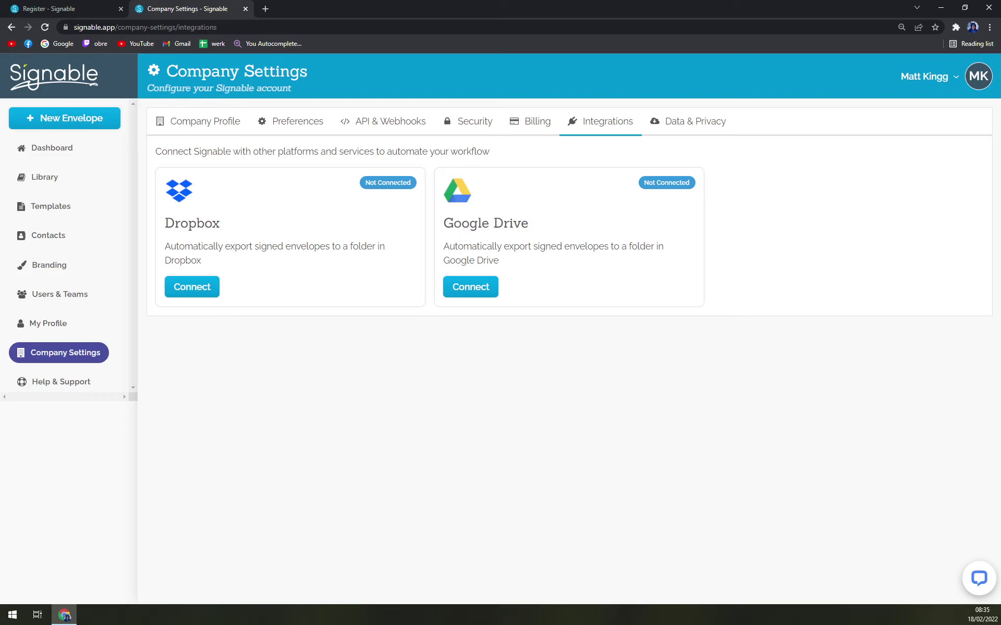
left_click(266, 9)
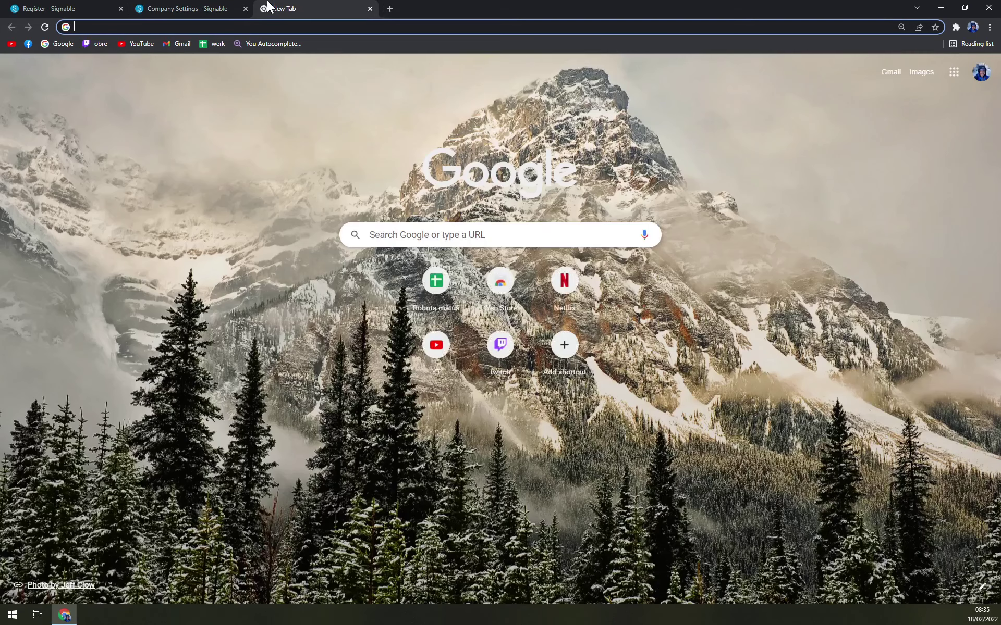
type("zapie")
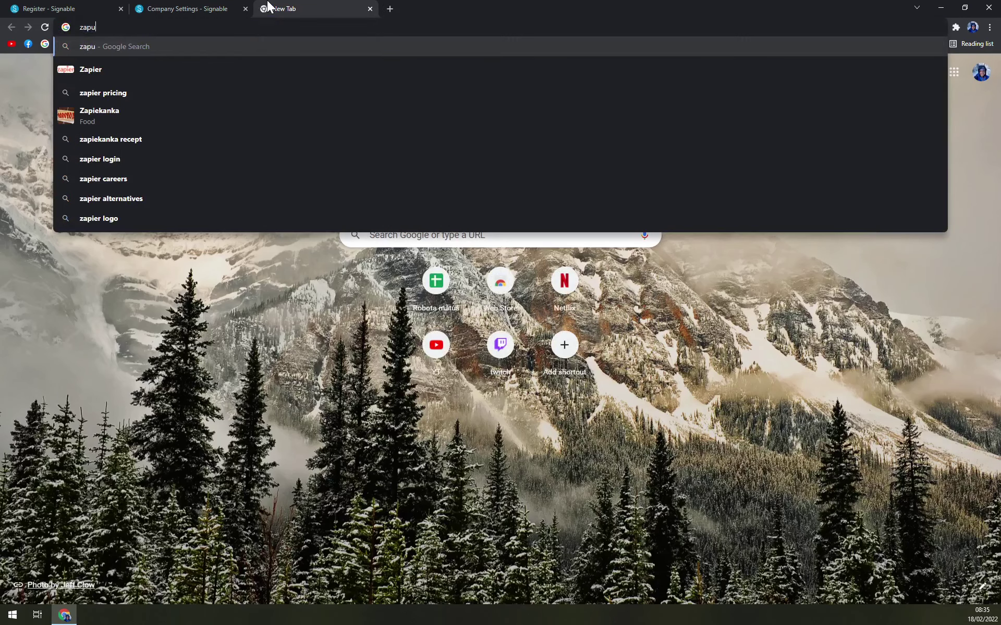
type("r")
key("Return")
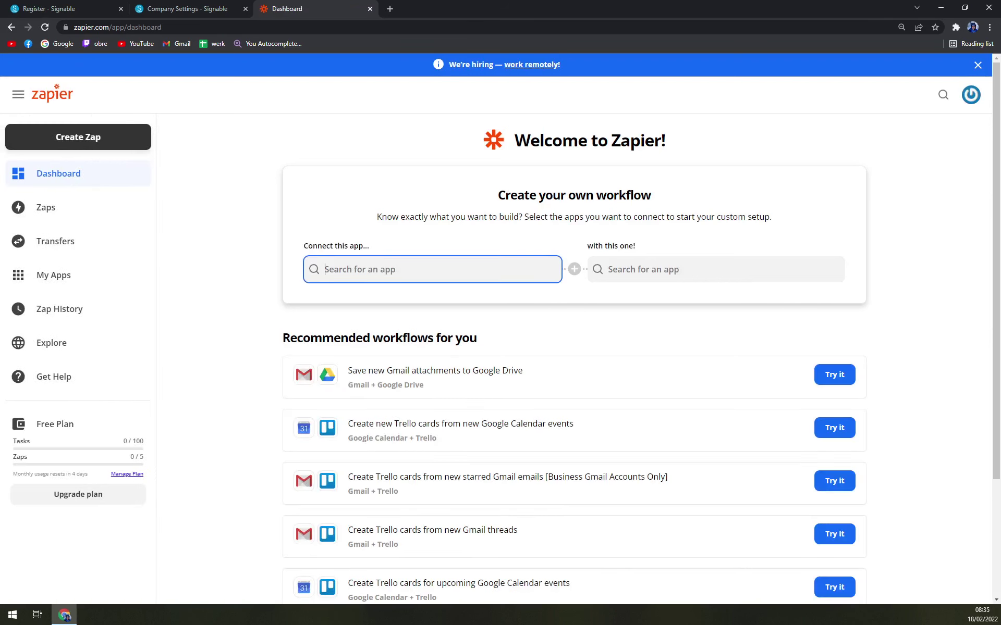
type("si")
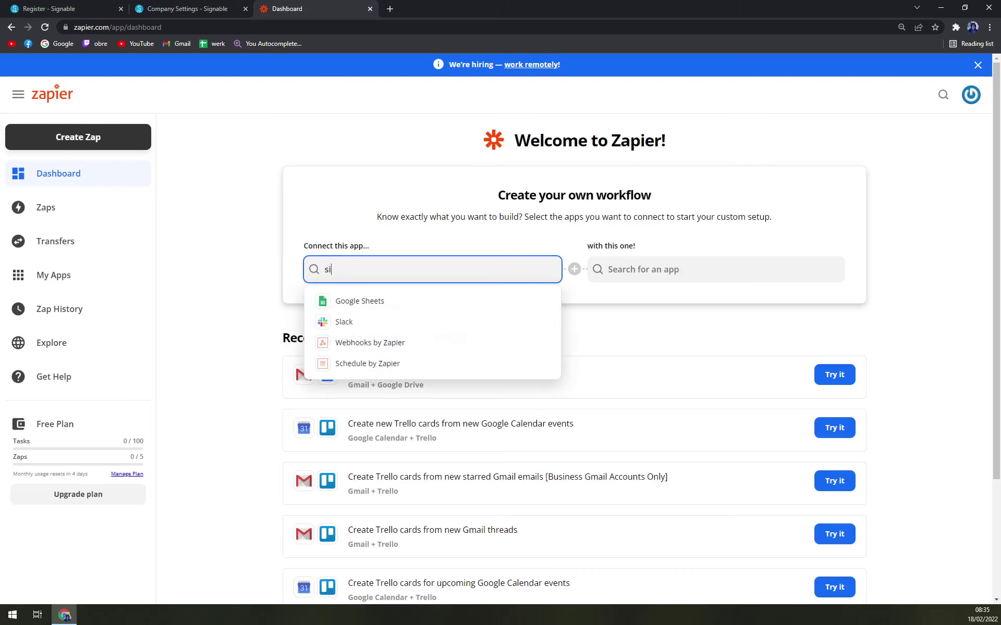
type("gnable")
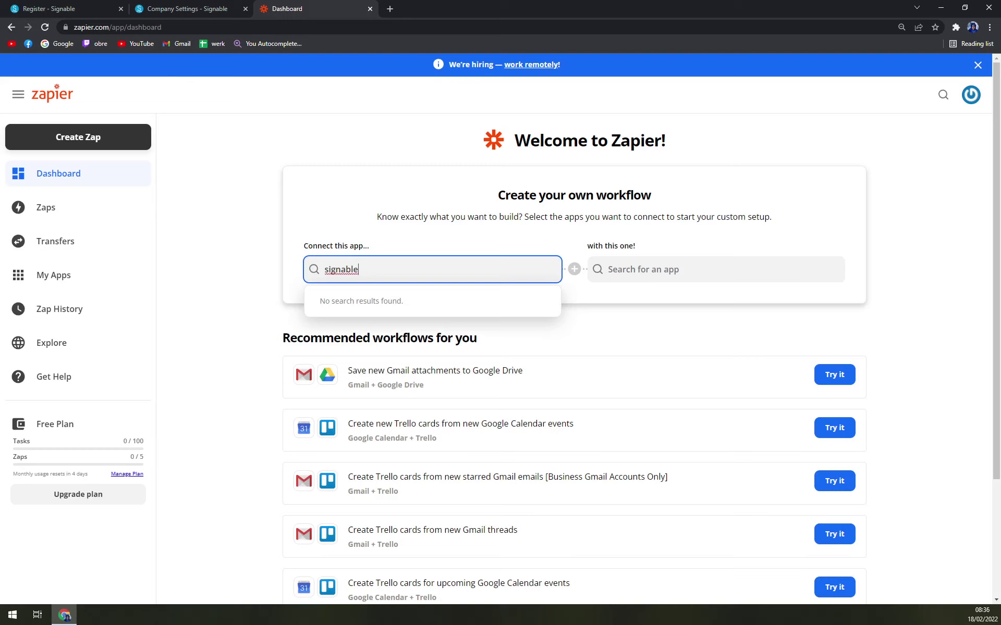
Step: Close the Zapier tab, start a new envelope, and pick the Sample Contract template
left_click(368, 8)
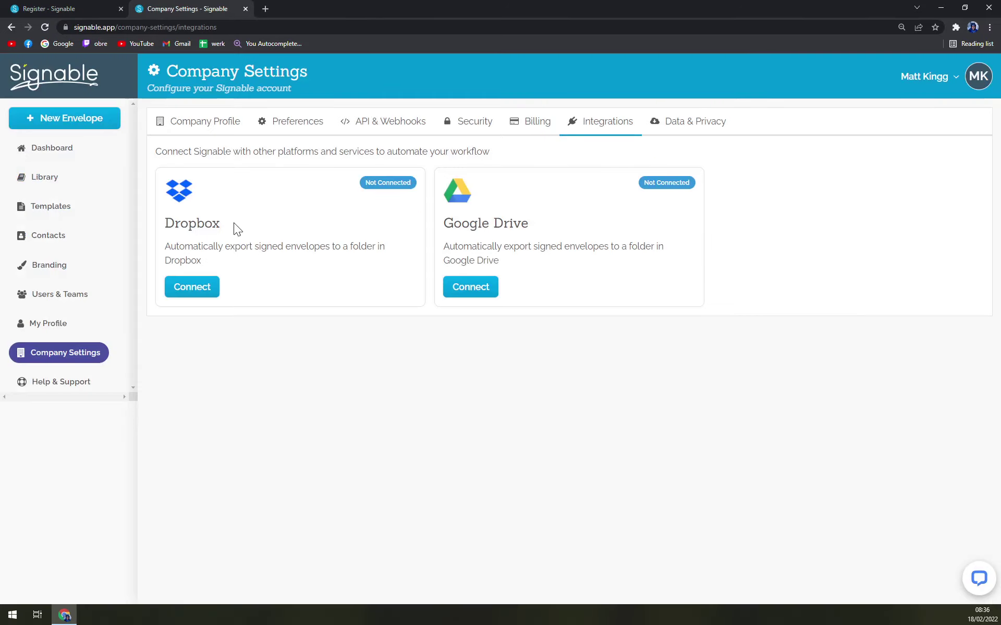
left_click_drag(536, 246, 542, 233)
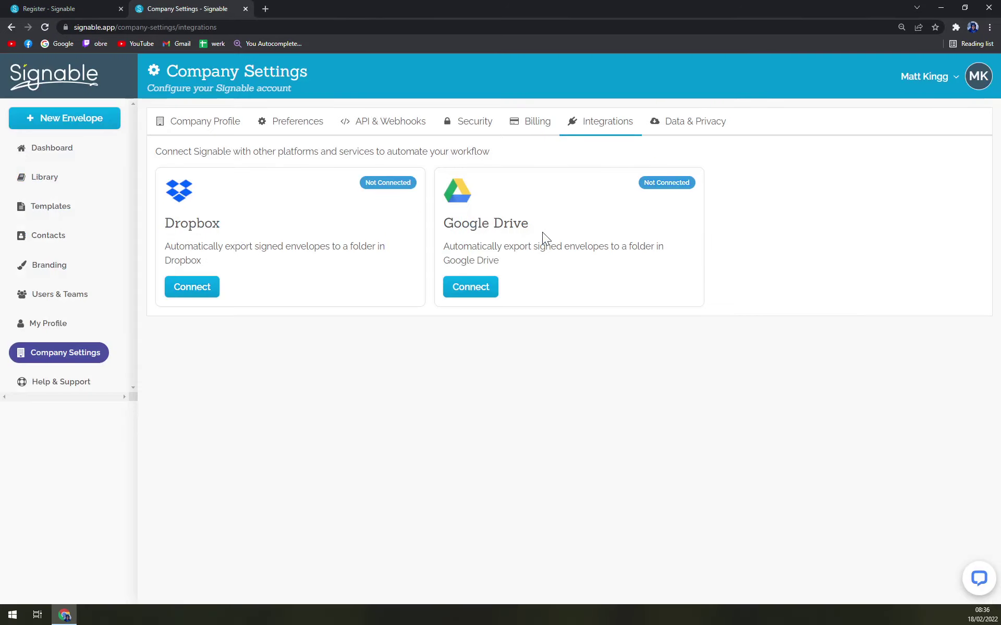
left_click(57, 147)
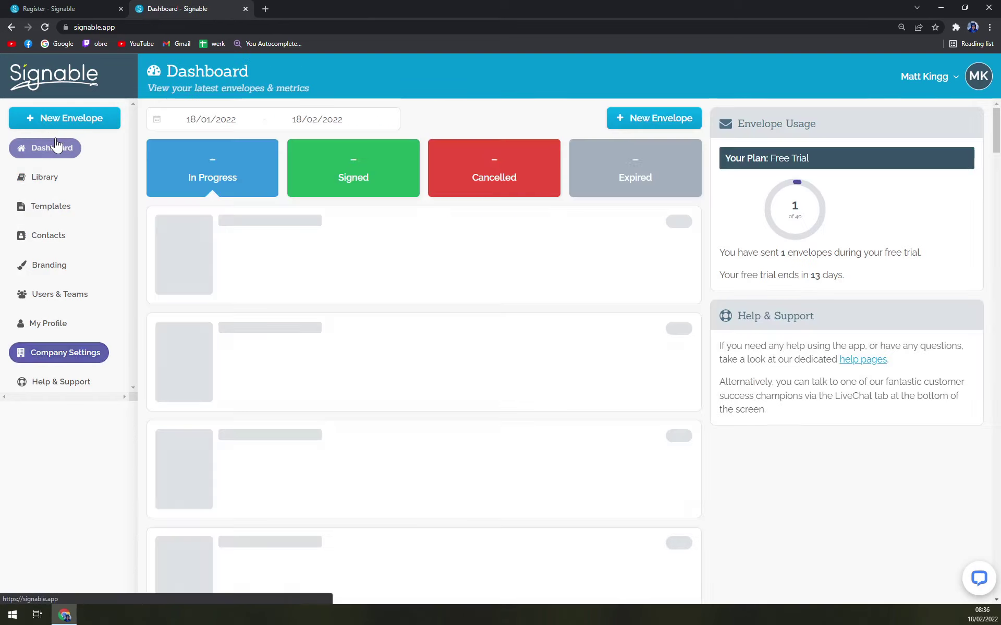
left_click(64, 118)
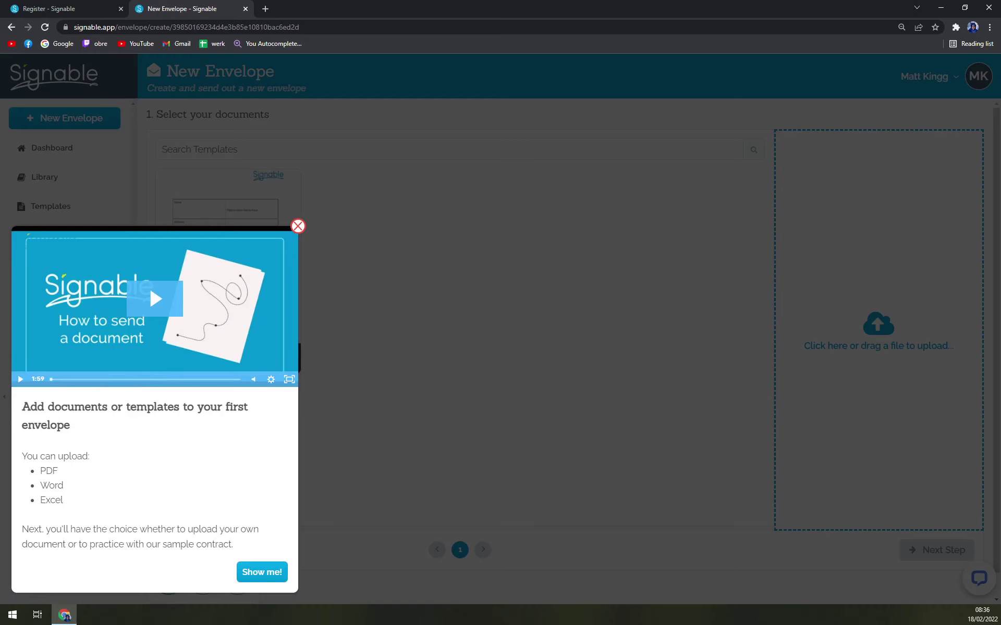
left_click(297, 226)
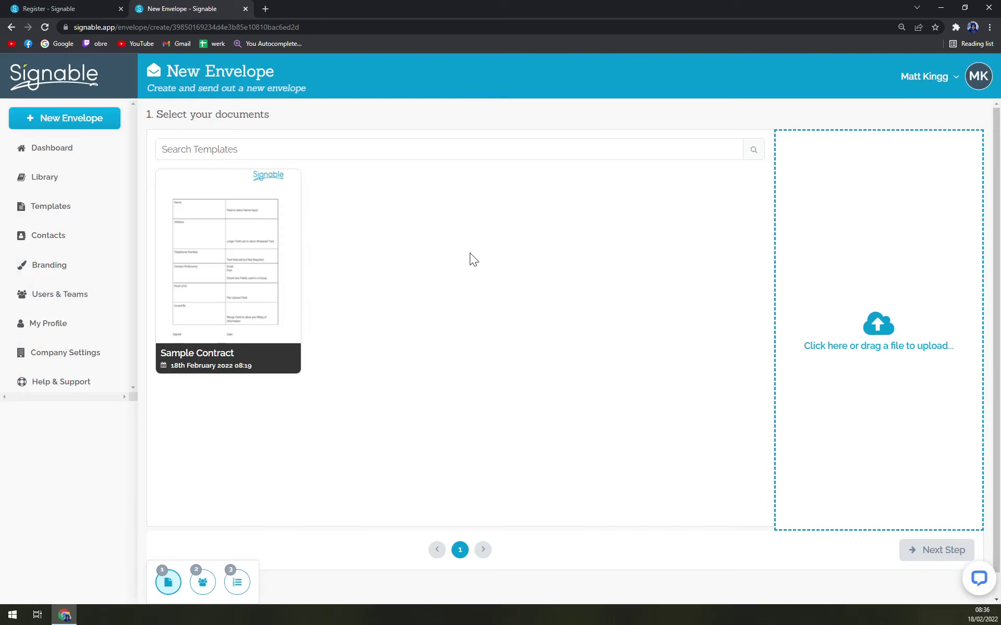
left_click(262, 286)
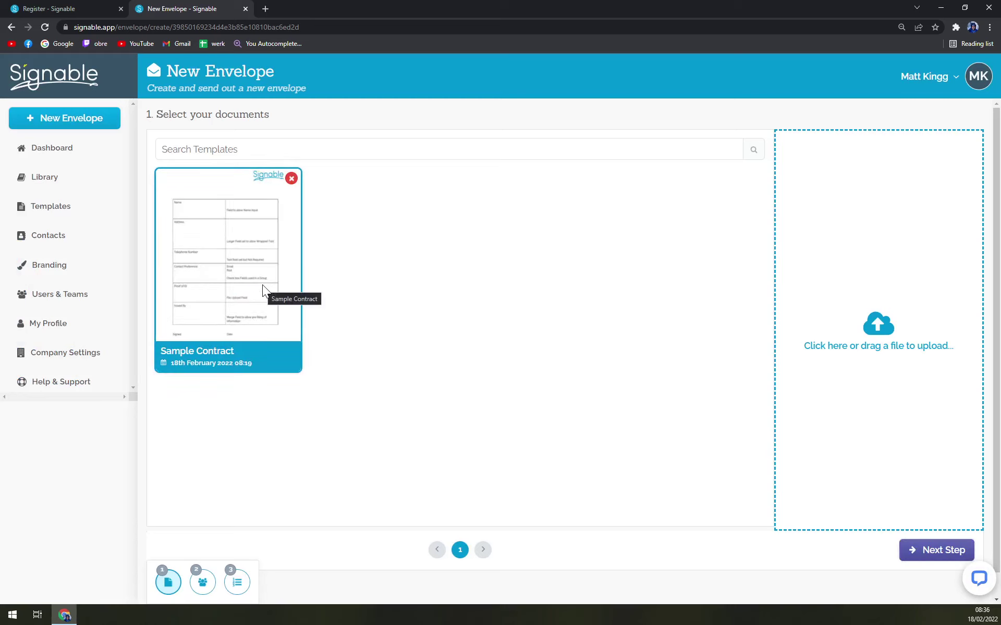
left_click(936, 562)
Step: Add yourself as the first party with the Party role, then continue to prefill fields
left_click(941, 561)
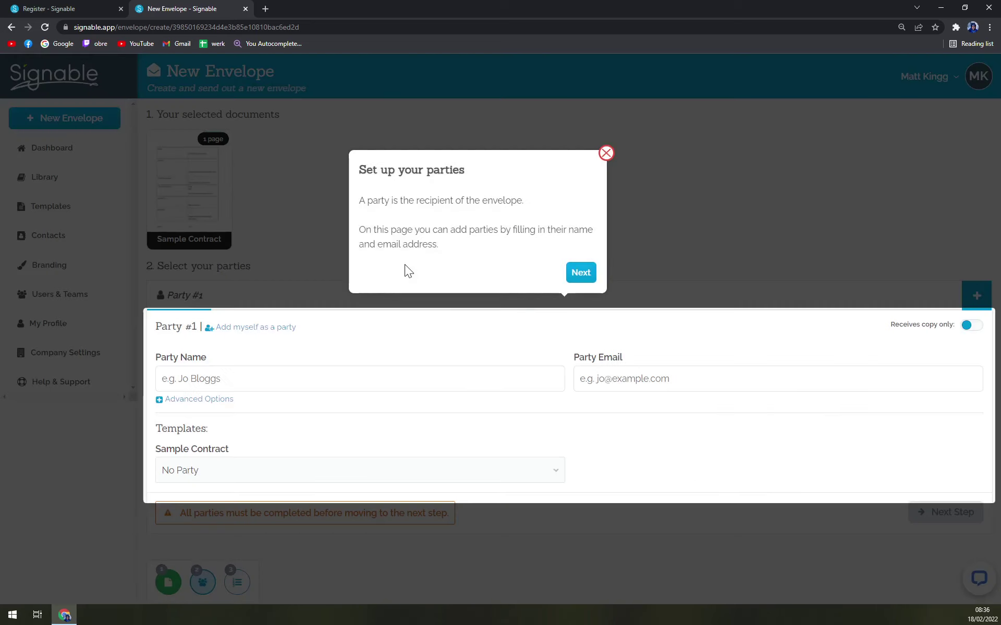
left_click(604, 155)
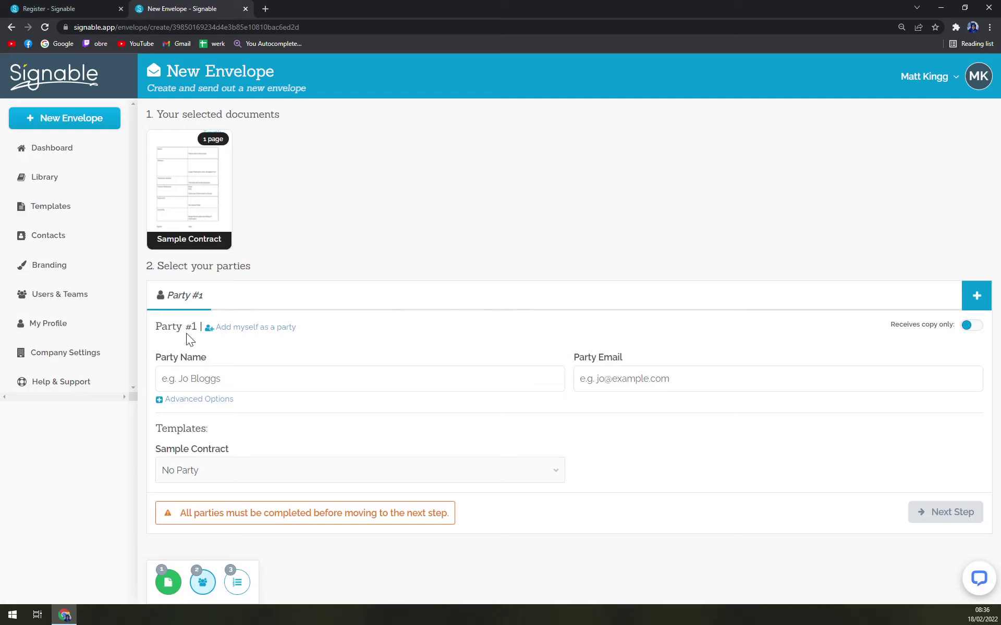
left_click(204, 383)
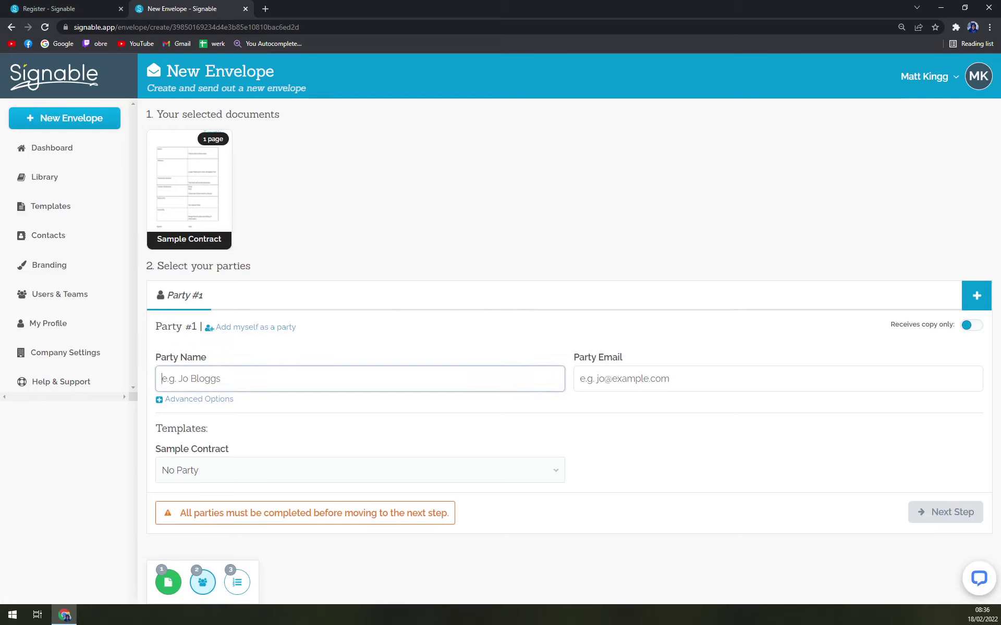
left_click(970, 326)
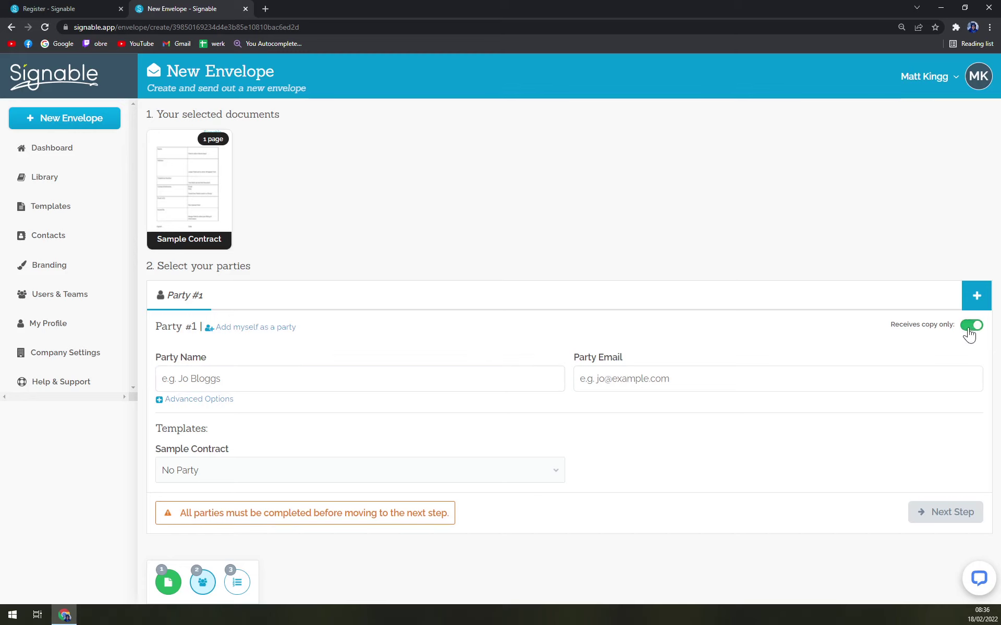
left_click(970, 325)
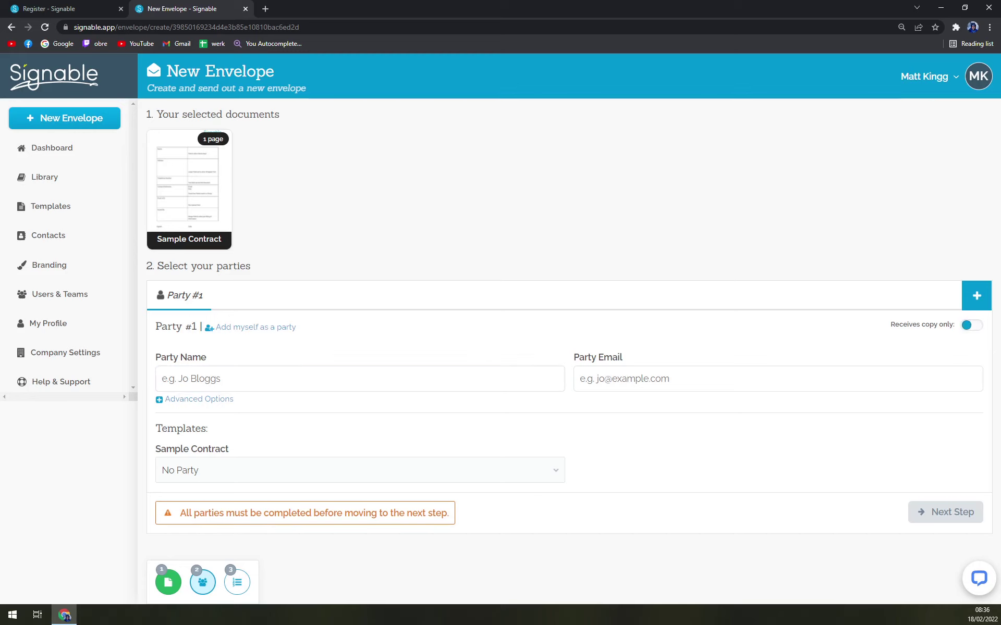
left_click(236, 330)
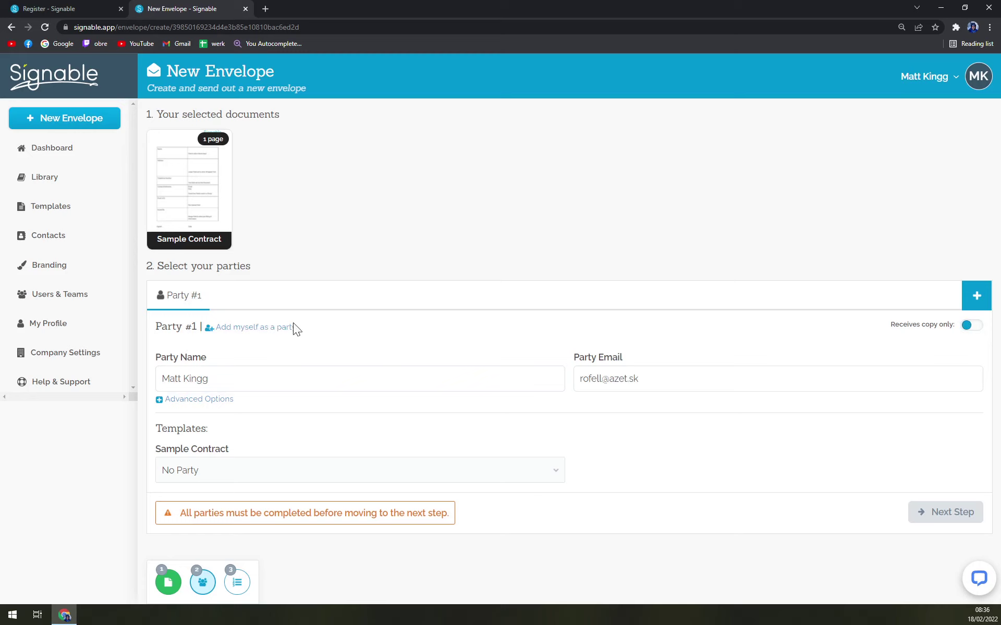
left_click(221, 471)
left_click(203, 453)
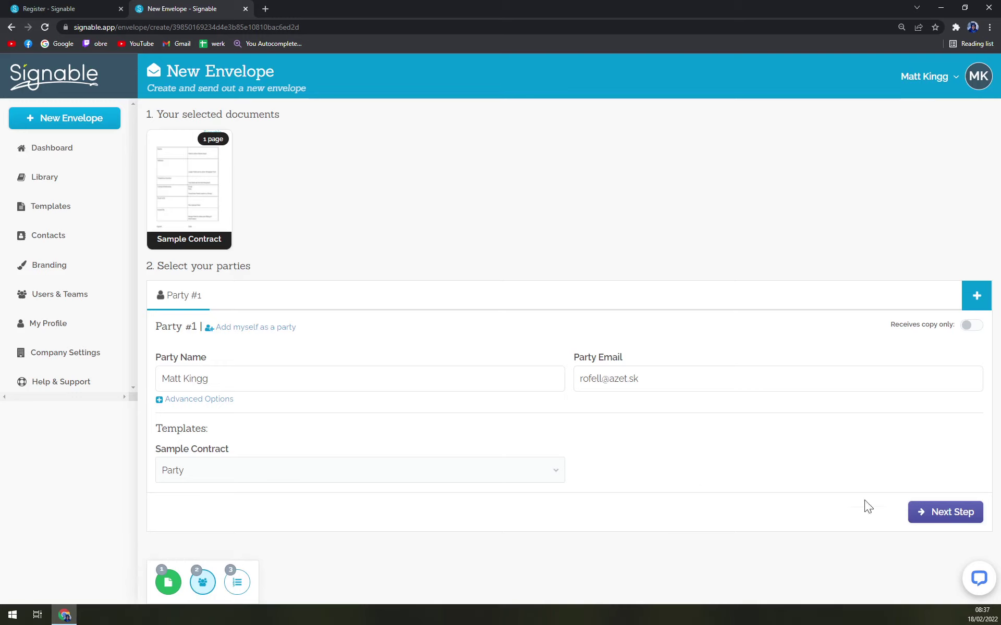
left_click(936, 512)
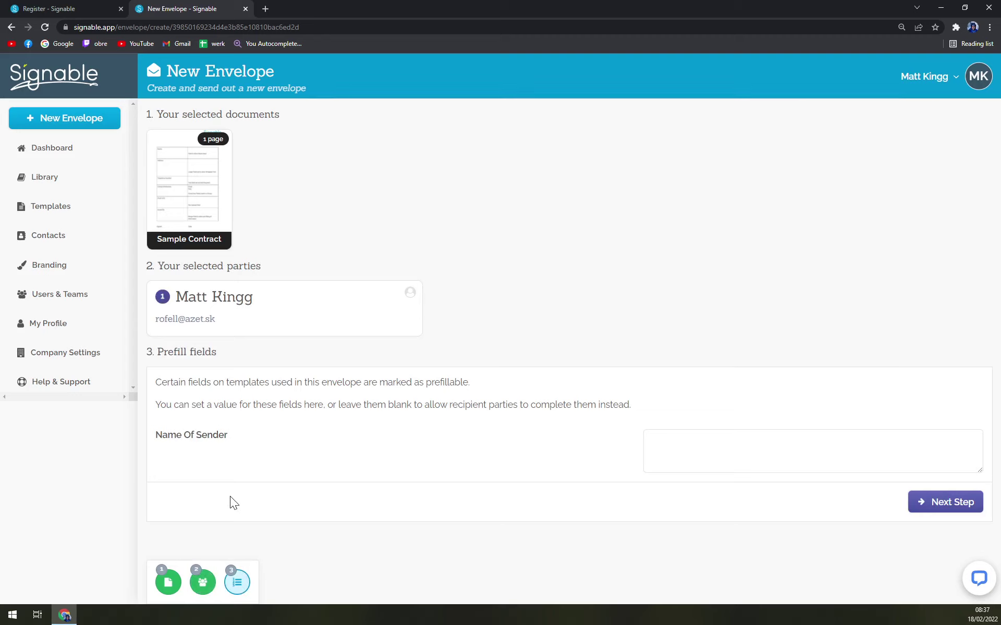
Step: Fill in the sender's initials as Name Of Sender and continue to the sending step
left_click(671, 452)
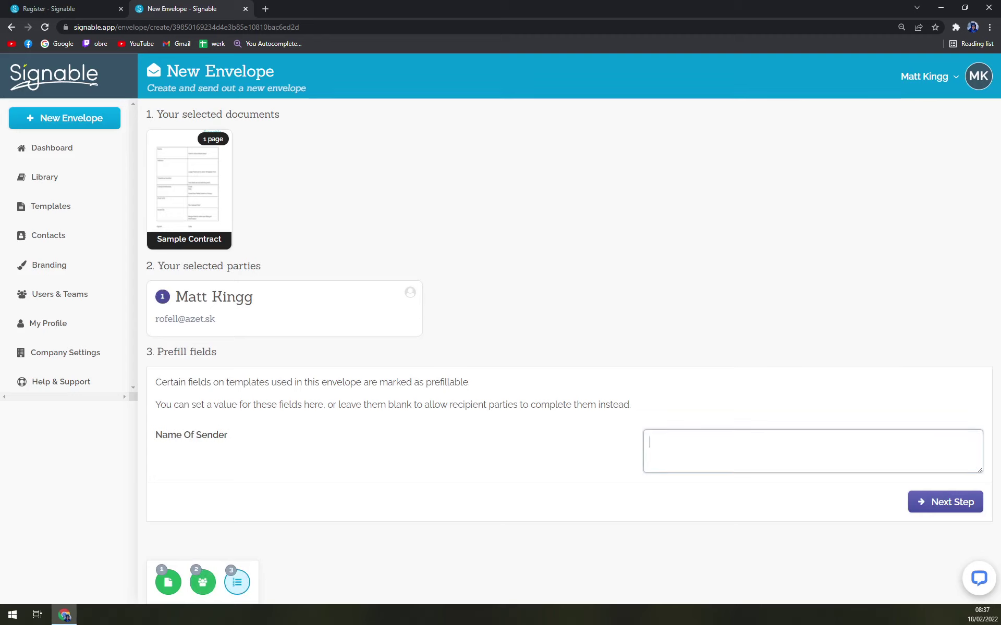
type("MK")
left_click(959, 508)
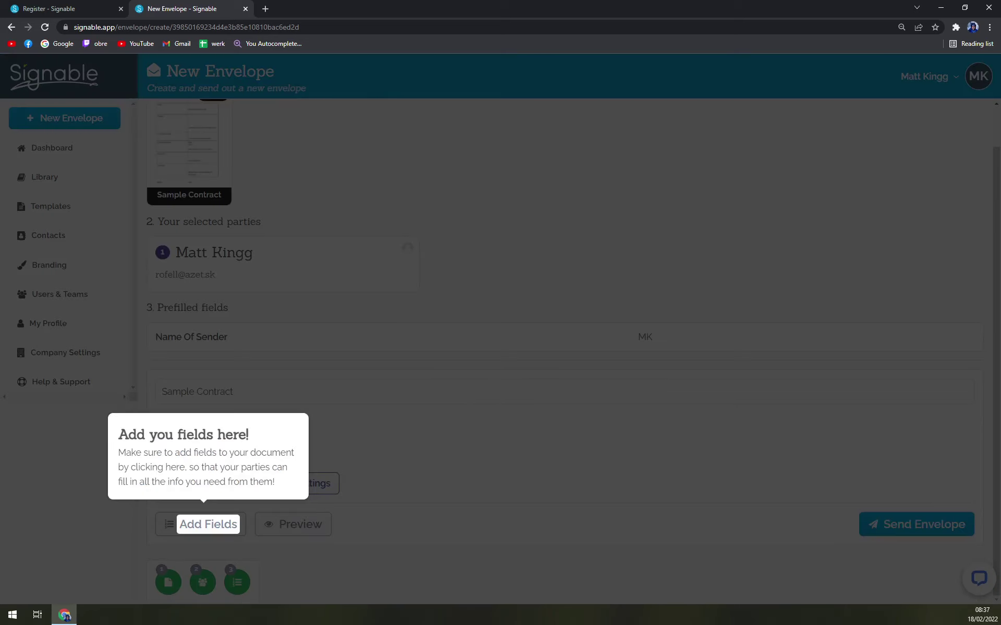
Step: Open the contract's field editor and nudge the Proof of ID upload field slightly up
left_click(222, 525)
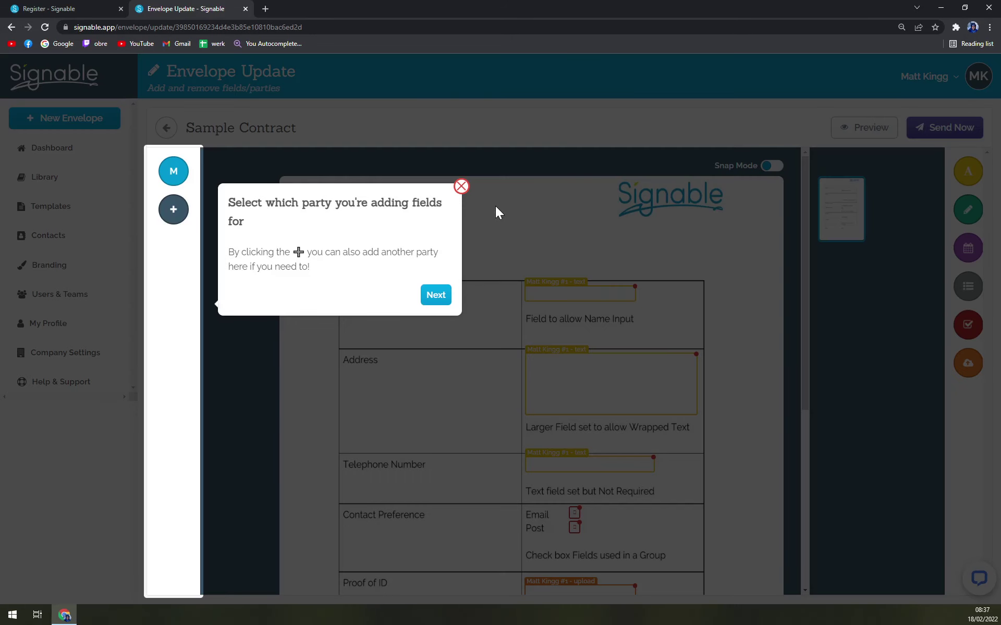
left_click(461, 187)
left_click(562, 299)
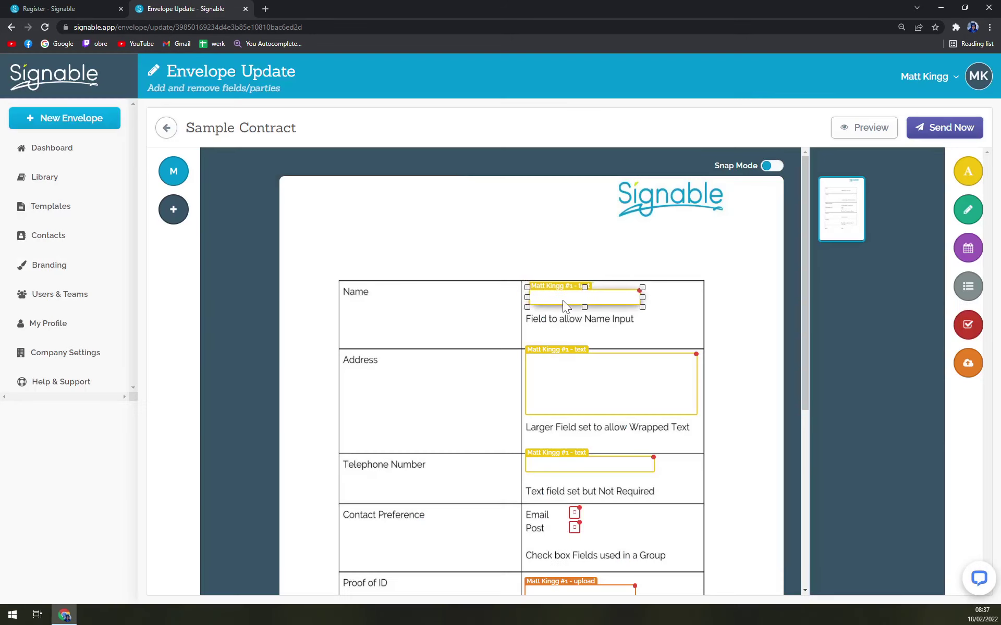
scroll(437, 321, "down", 8)
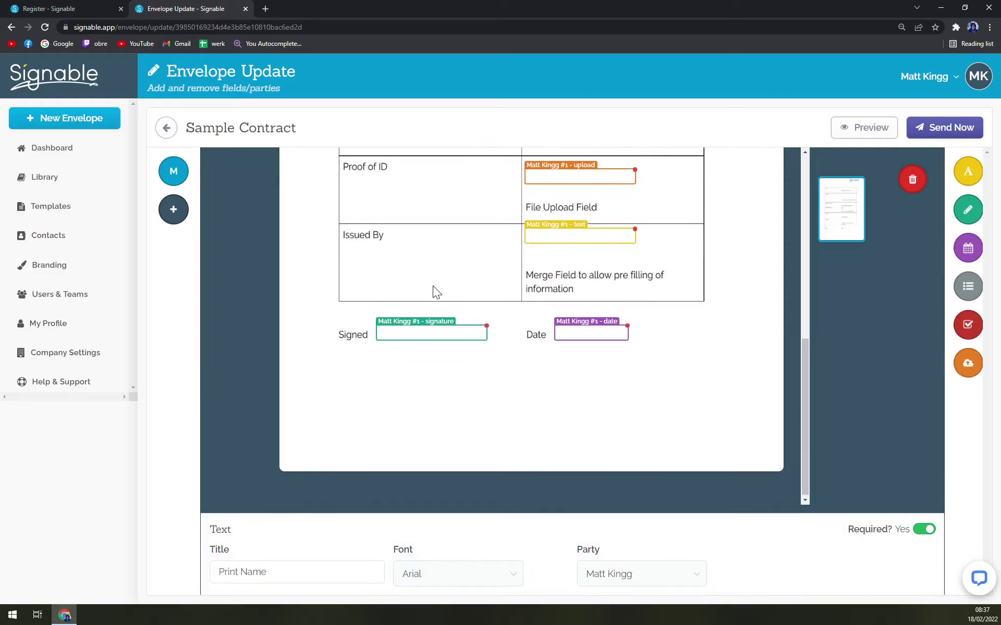
scroll(438, 365, "up", 10)
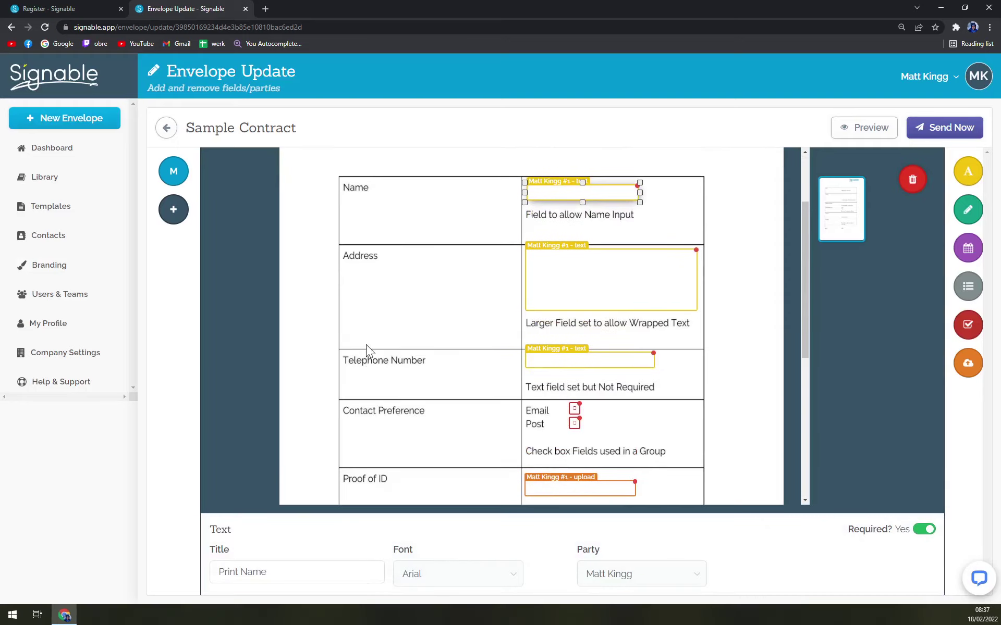
scroll(488, 244, "down", 4)
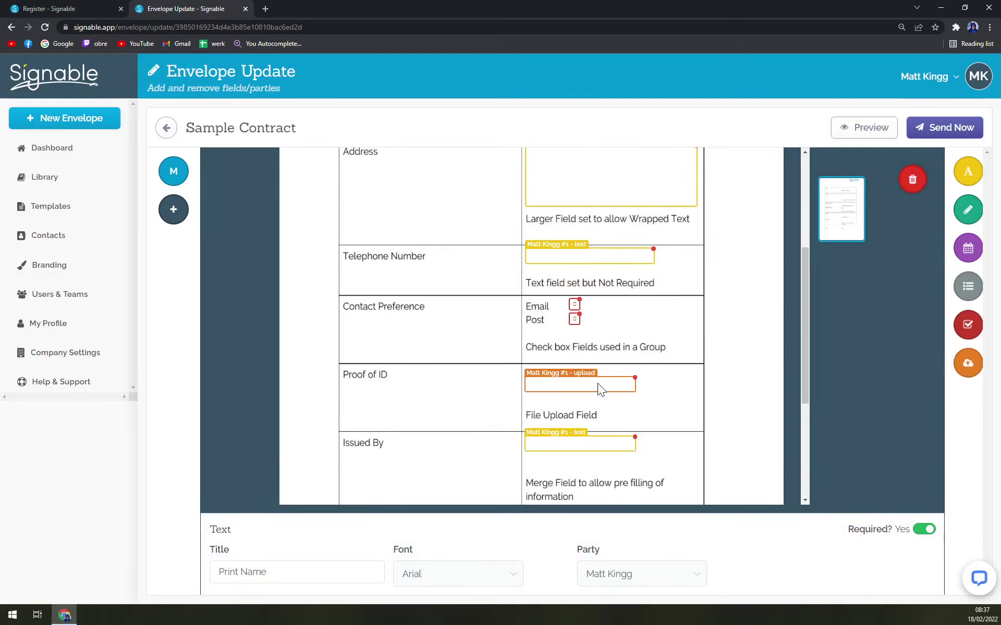
left_click(539, 390)
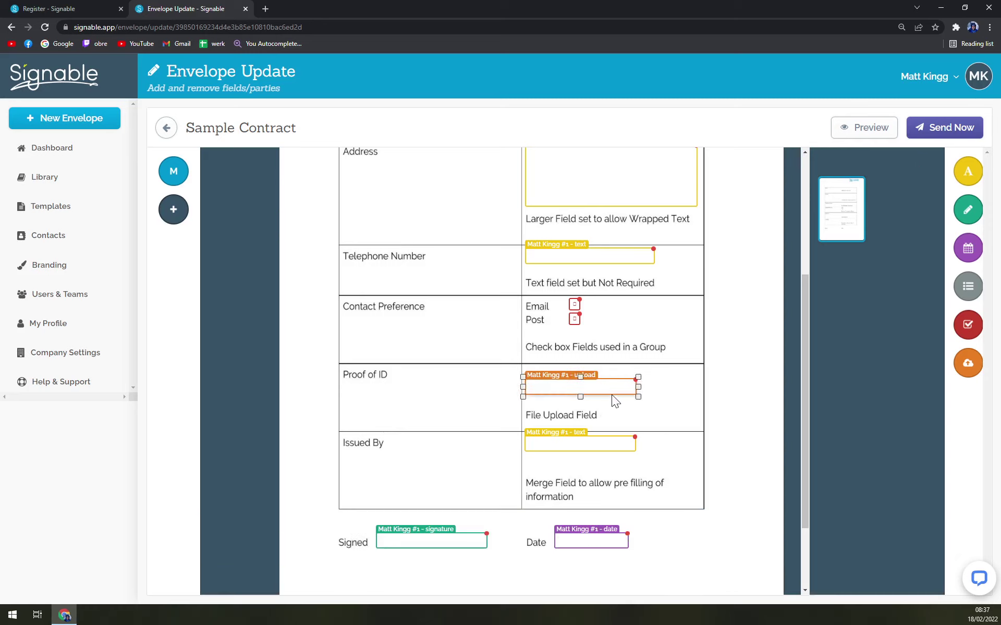
left_click_drag(610, 392, 608, 384)
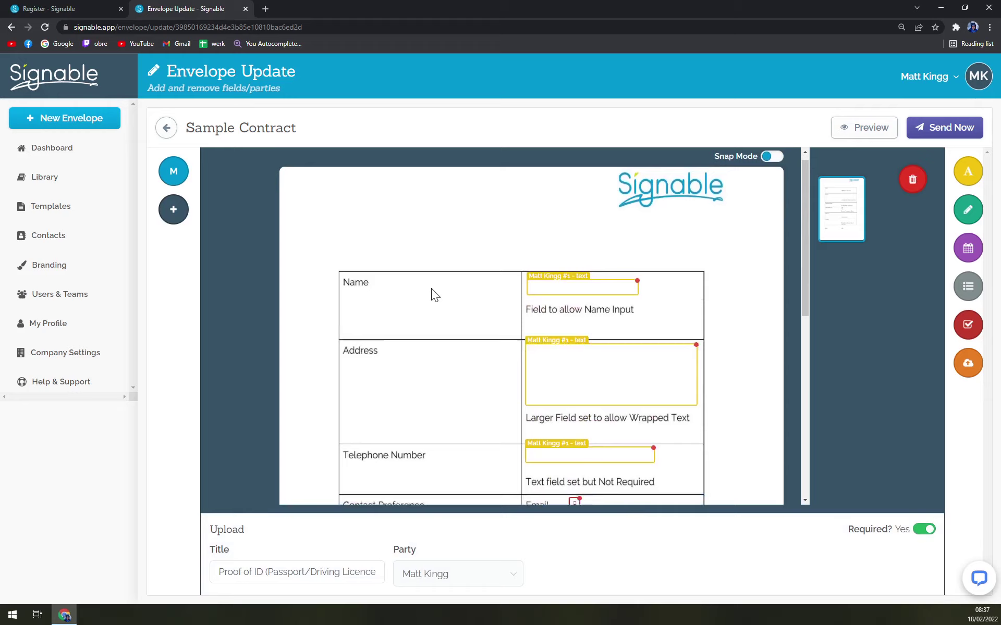
Step: Preview the contract as the signer sees it, checking the Name and Address fields, then close it
left_click(860, 127)
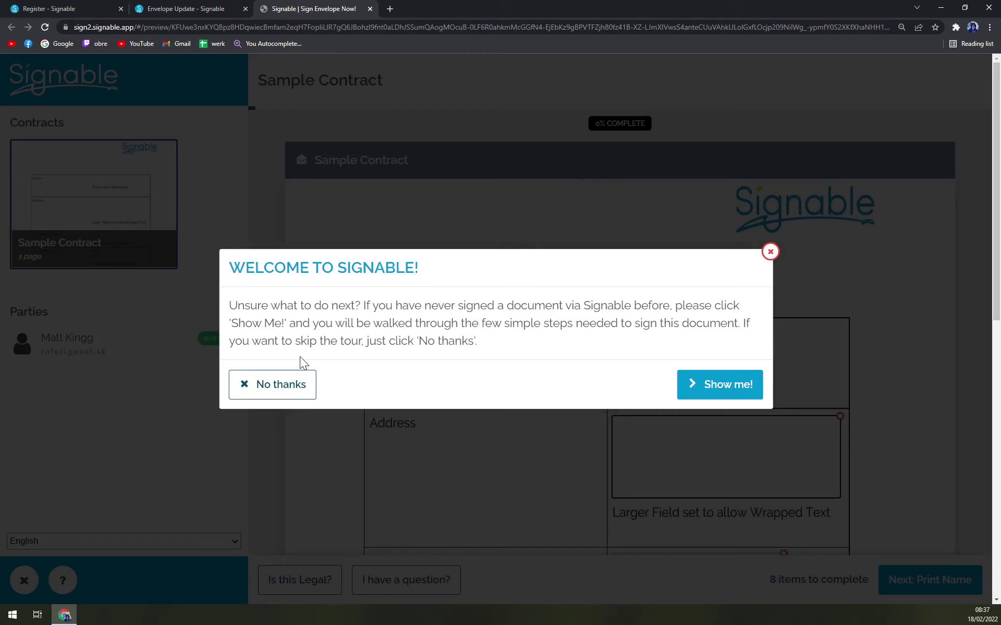
left_click(286, 384)
scroll(693, 328, "down", 1)
left_click(699, 292)
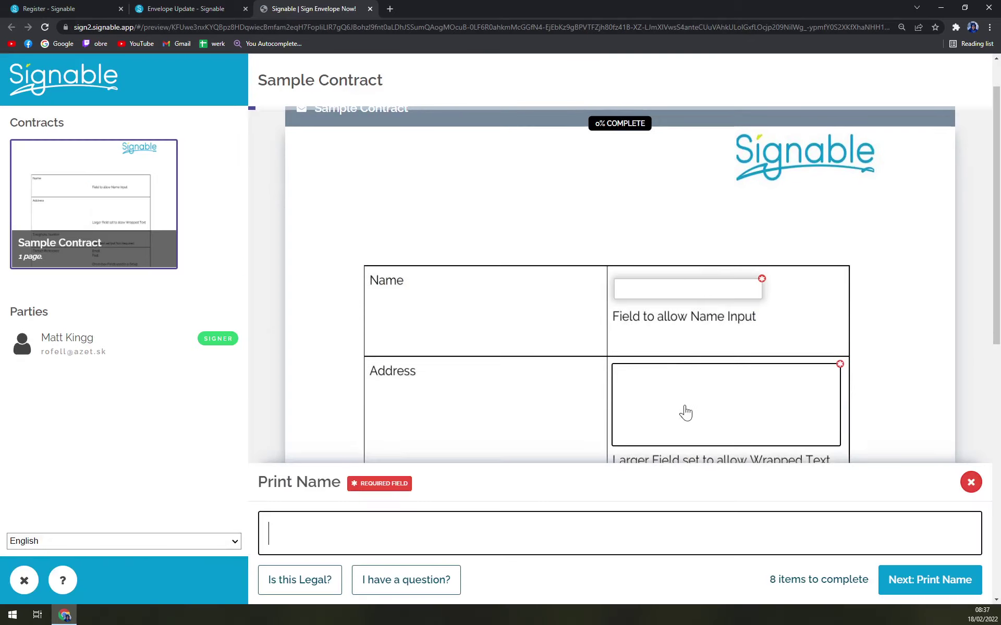
left_click(685, 412)
left_click(970, 361)
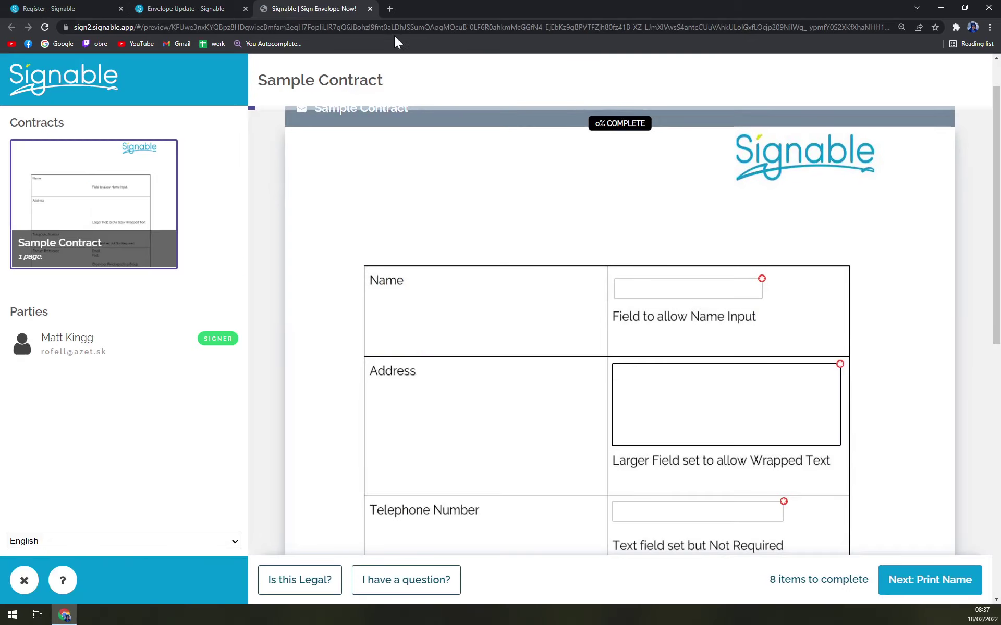
left_click(370, 9)
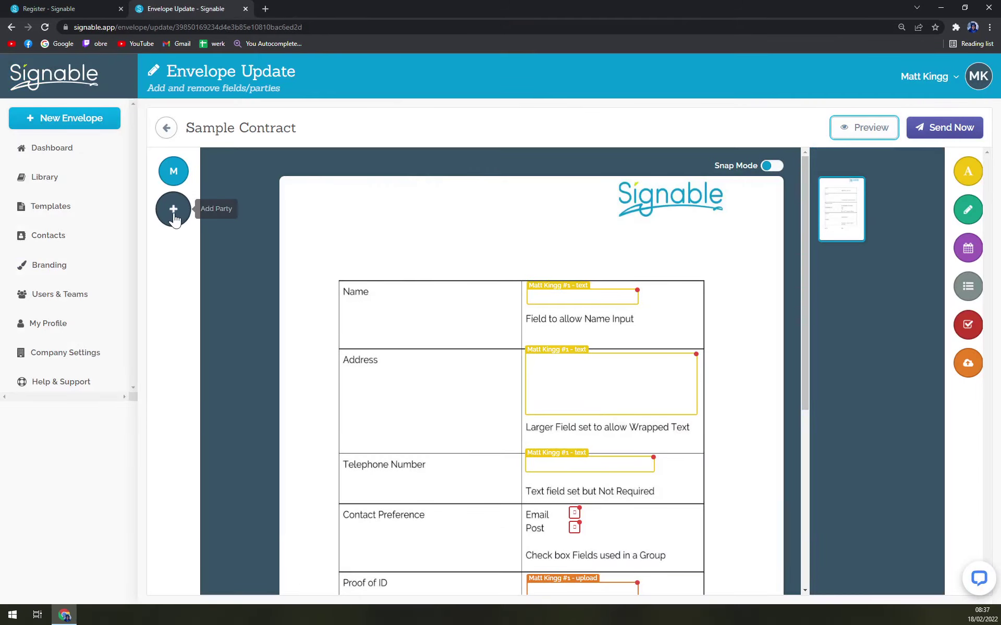
Step: Start adding another party to the envelope from the field editor
scroll(439, 317, "down", 5)
scroll(436, 311, "up", 2)
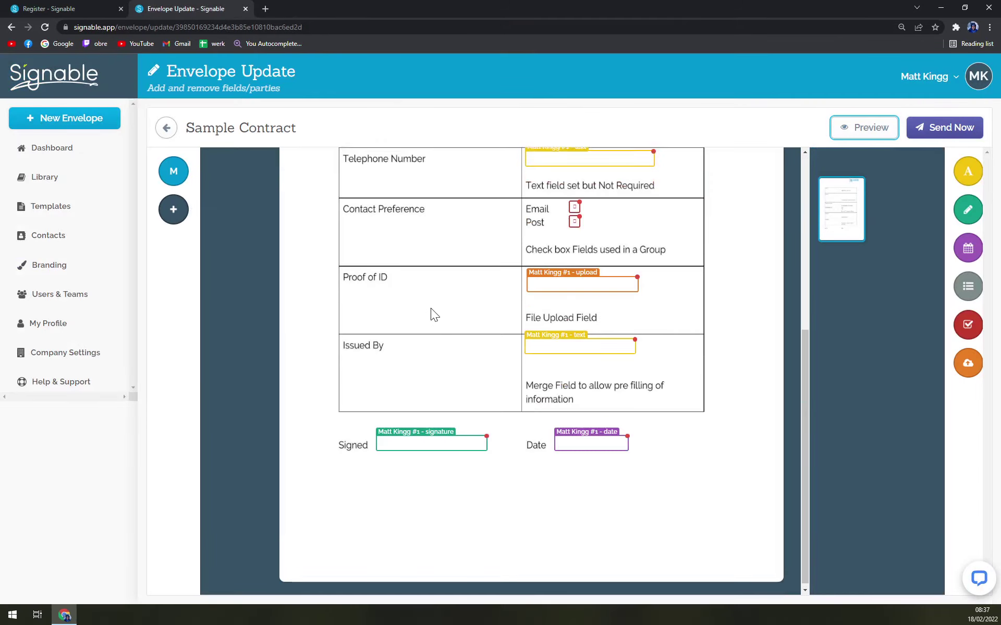
left_click(174, 209)
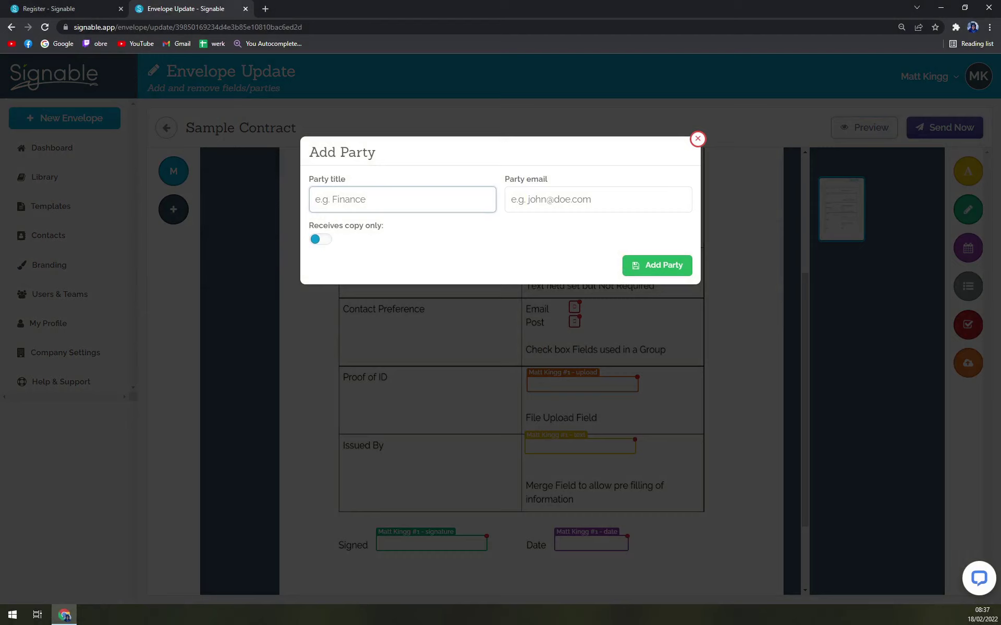
Step: Add a second party titled 'A' with the recipient's e-mail address
left_click(597, 199)
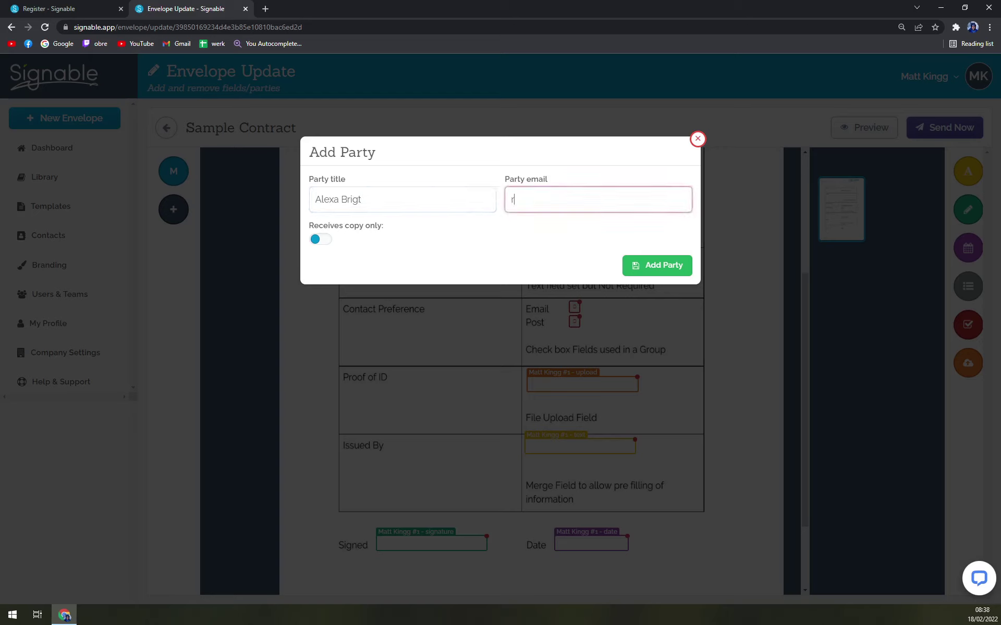
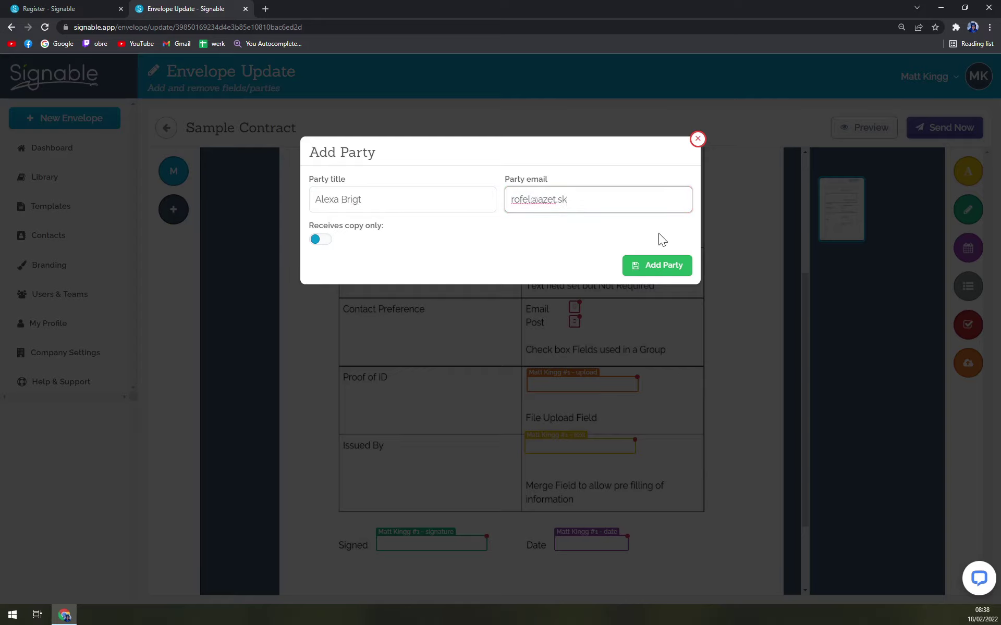
left_click(648, 273)
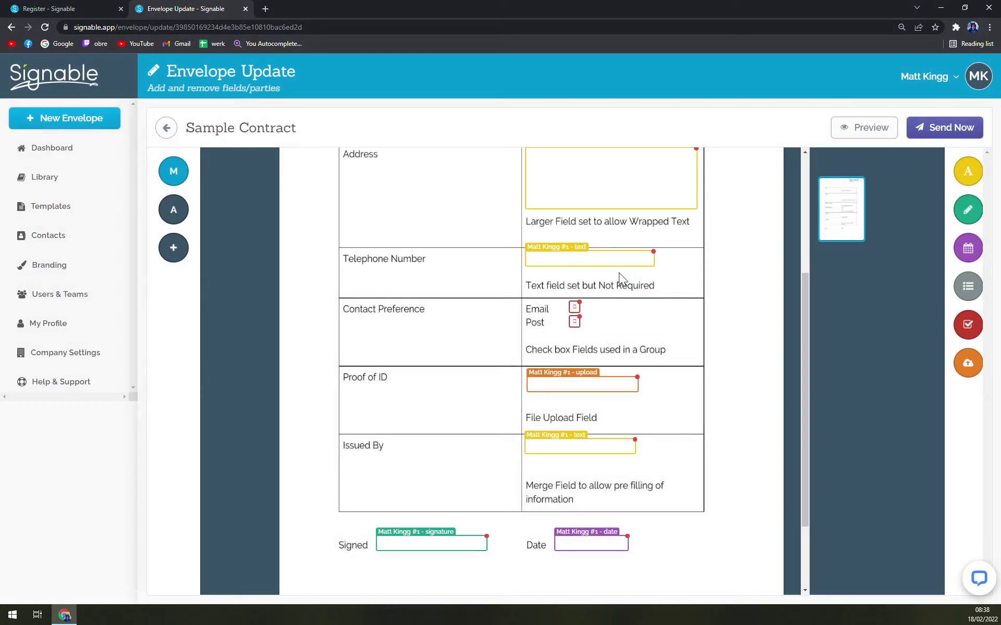
Step: Switch between the two parties' fields to compare their assignments
left_click(172, 211)
left_click(173, 172)
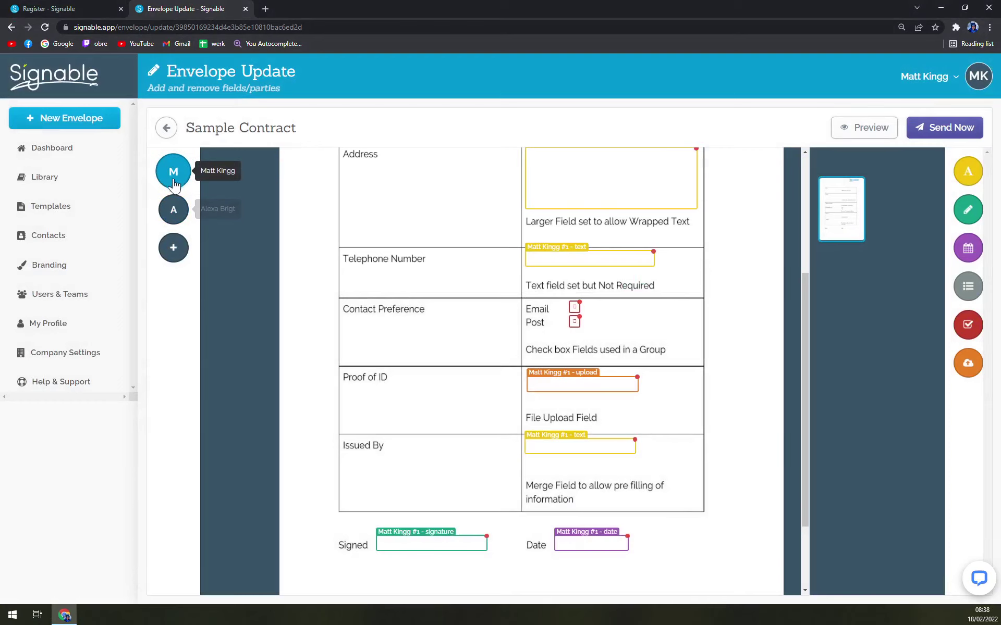
left_click(172, 209)
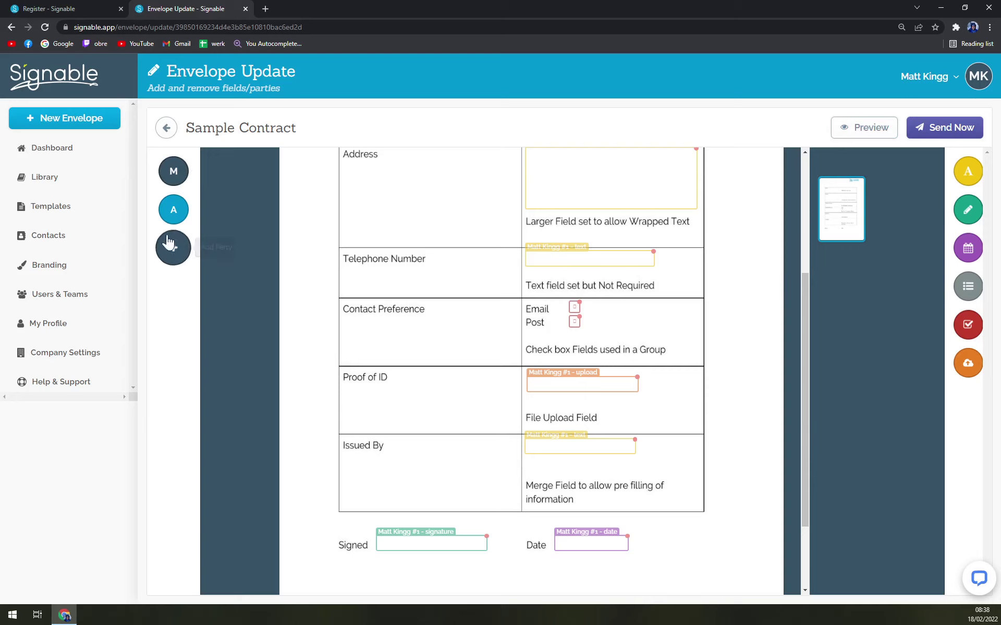
left_click(174, 171)
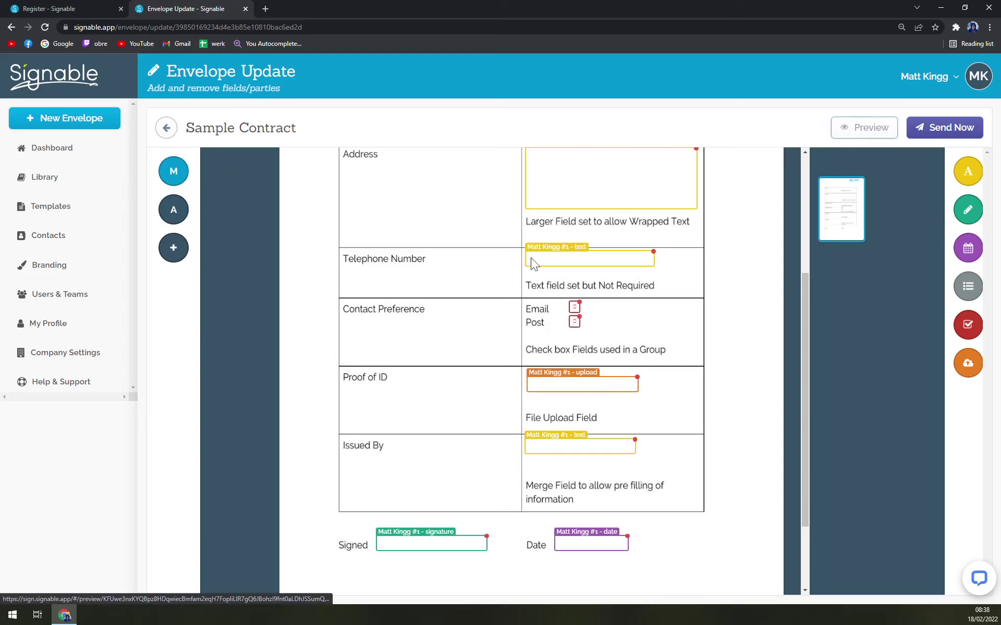
scroll(686, 505, "down", 2)
scroll(425, 364, "up", 6)
left_click(70, 6)
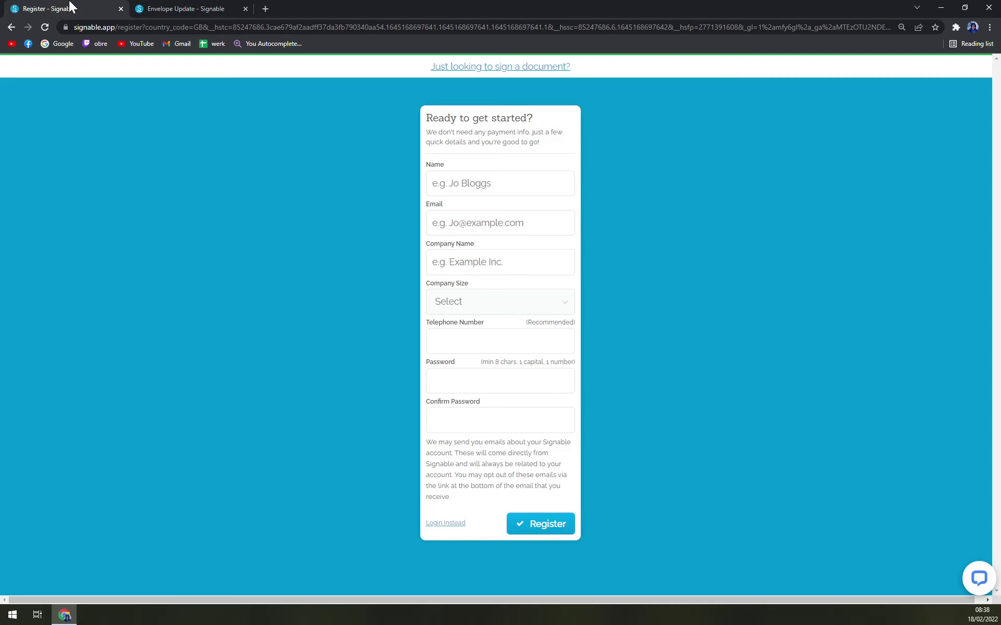
left_click(209, 12)
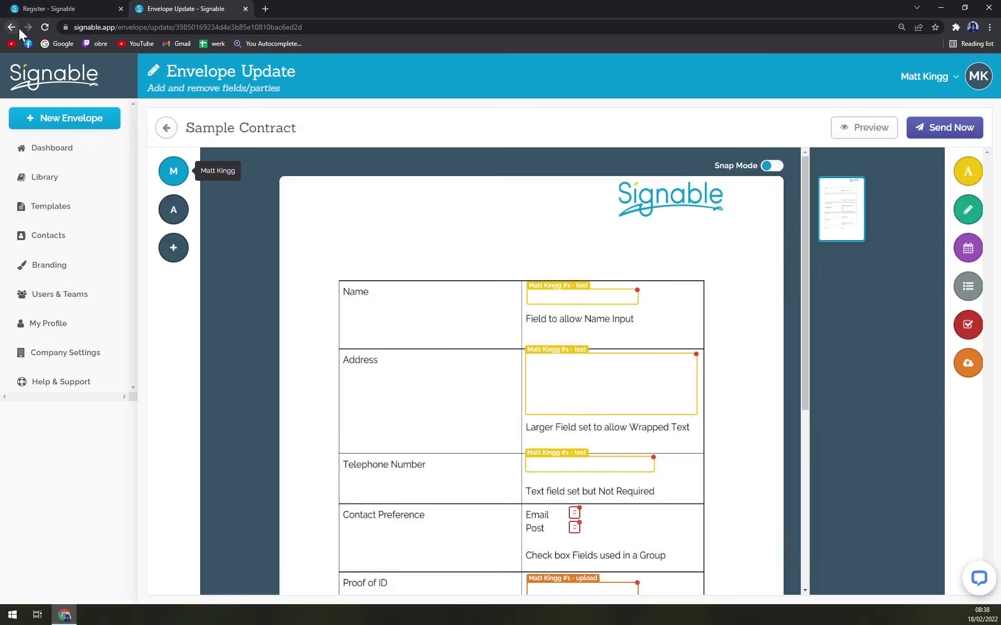
Step: Send the envelope to both parties and open the first party's signing page without the tour
left_click(921, 129)
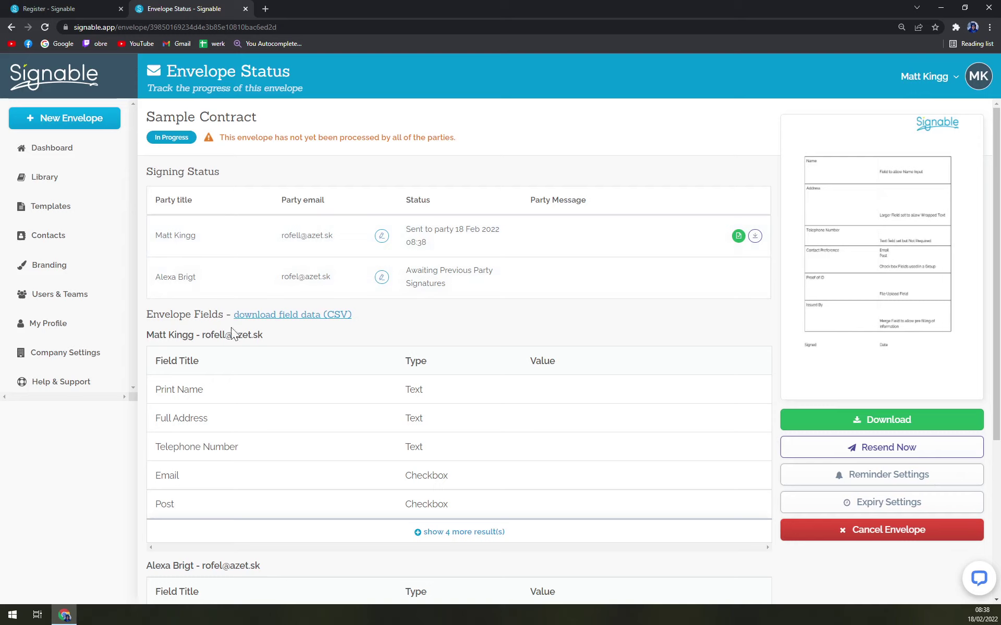
left_click(738, 237)
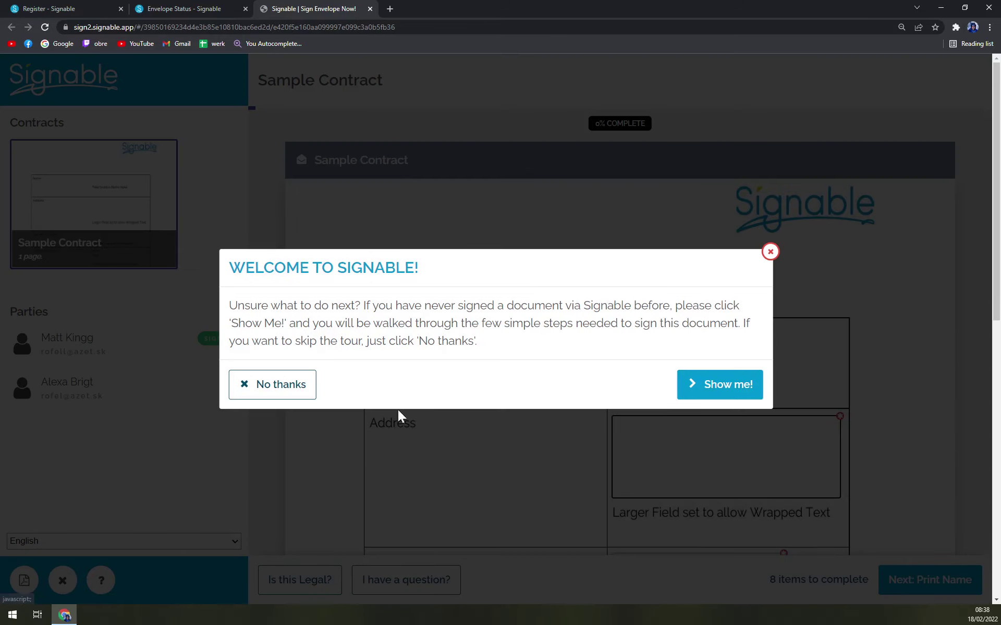
left_click(281, 387)
Step: Zoom the signing page to 150% and enter the signer's full name in the Name field
scroll(530, 258, "down", 2)
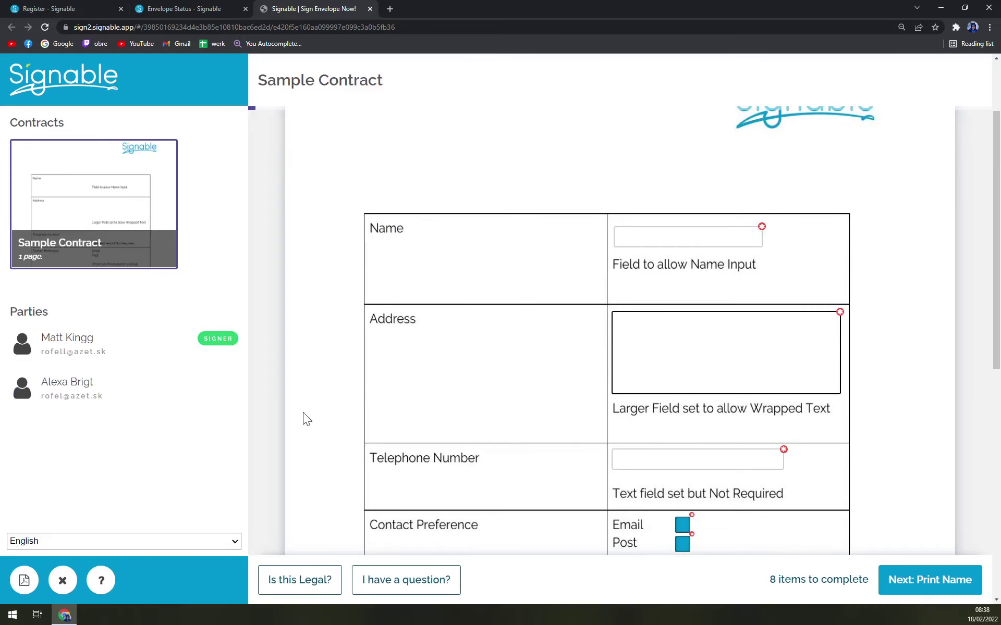
key("ctrl+minus")
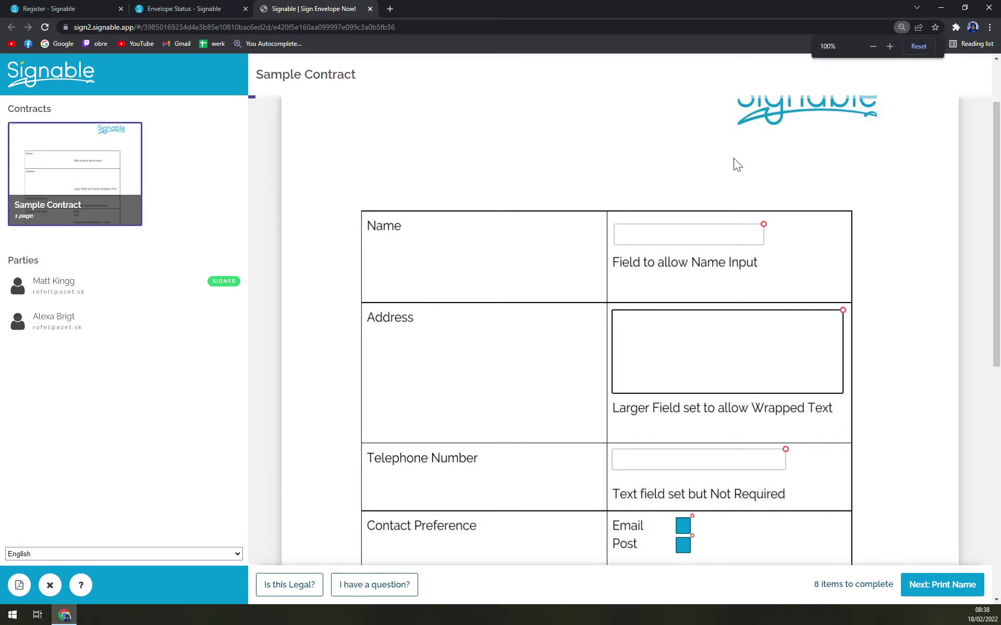
key("ctrl+plus")
key("ctrl+plus")
key("ctrl+plus")
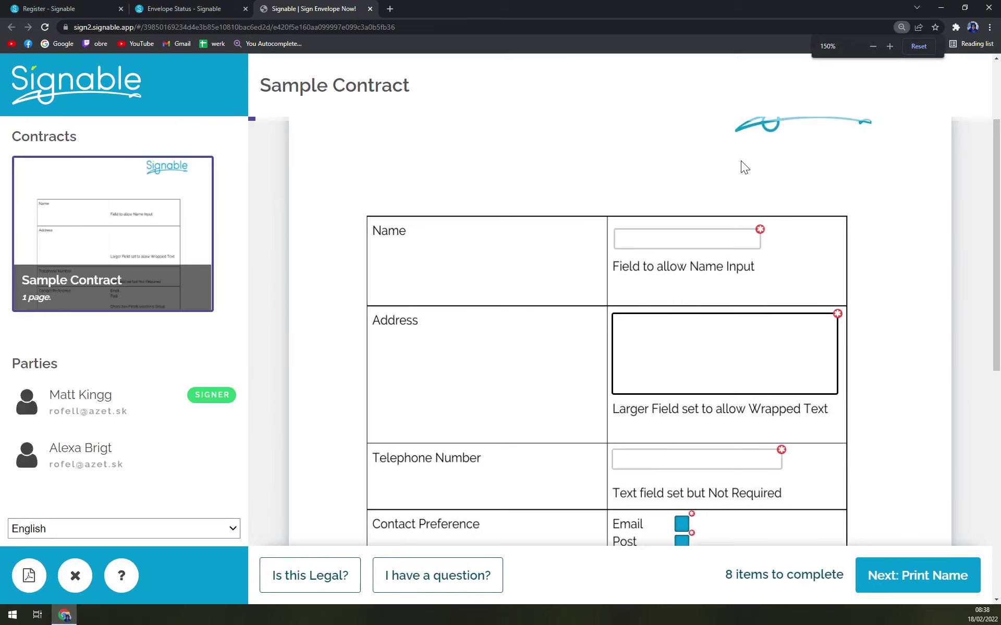
left_click(649, 248)
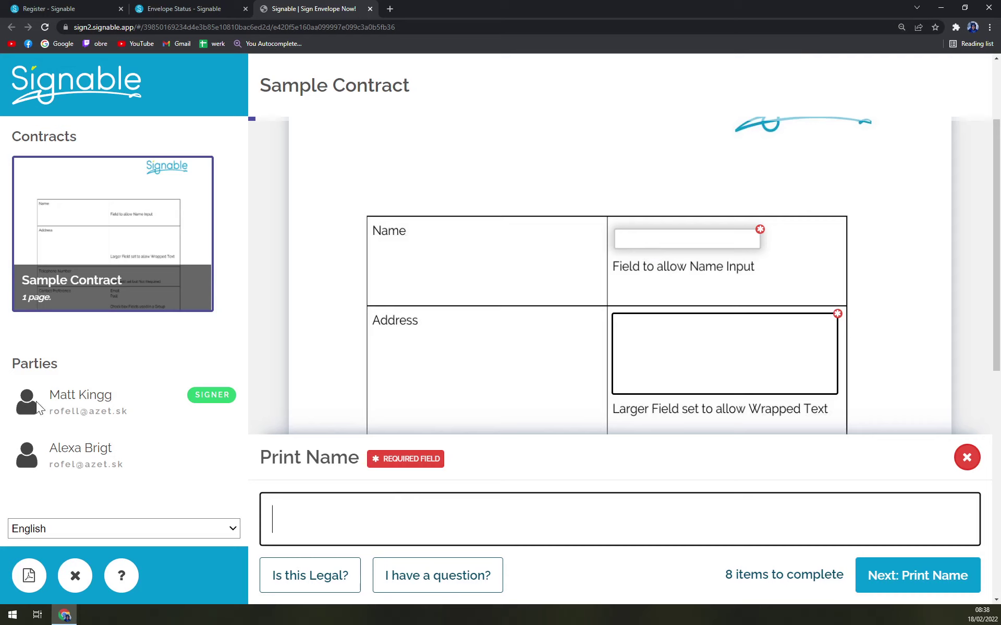
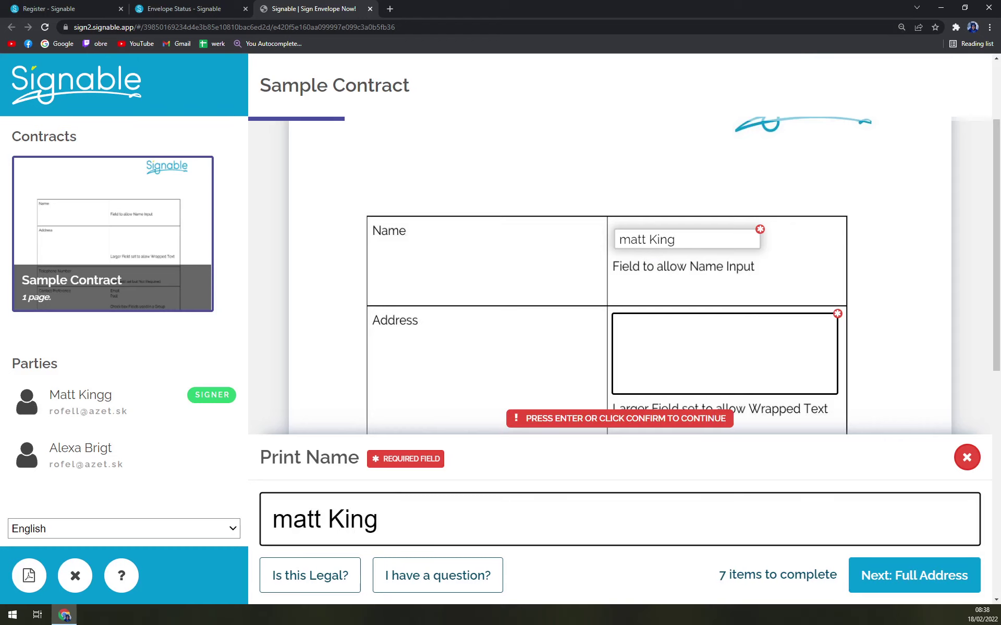
Step: Fill in the signer's full address and telephone number
left_click(885, 585)
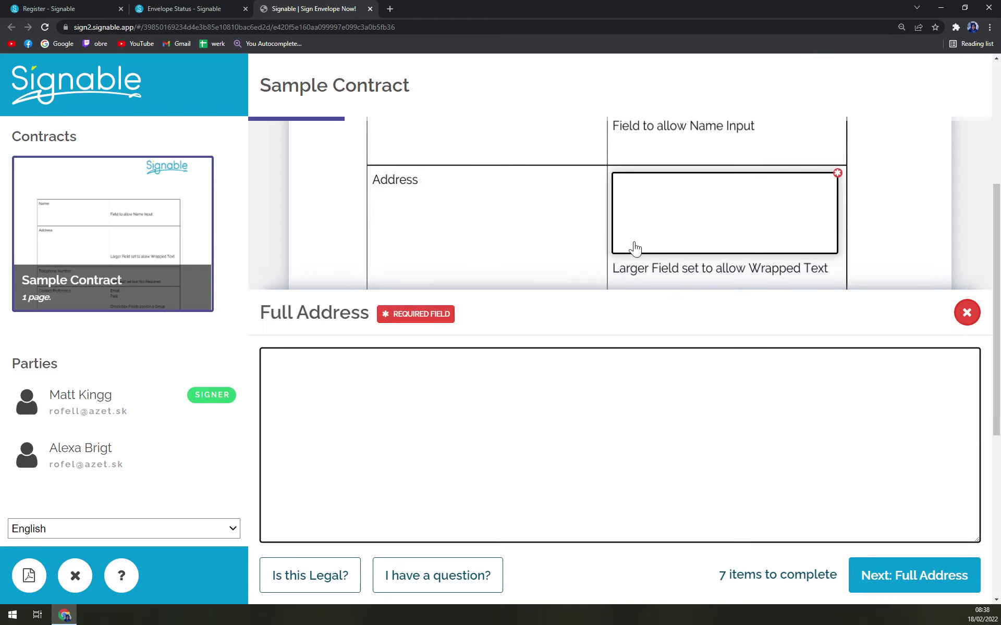
type("Street 1")
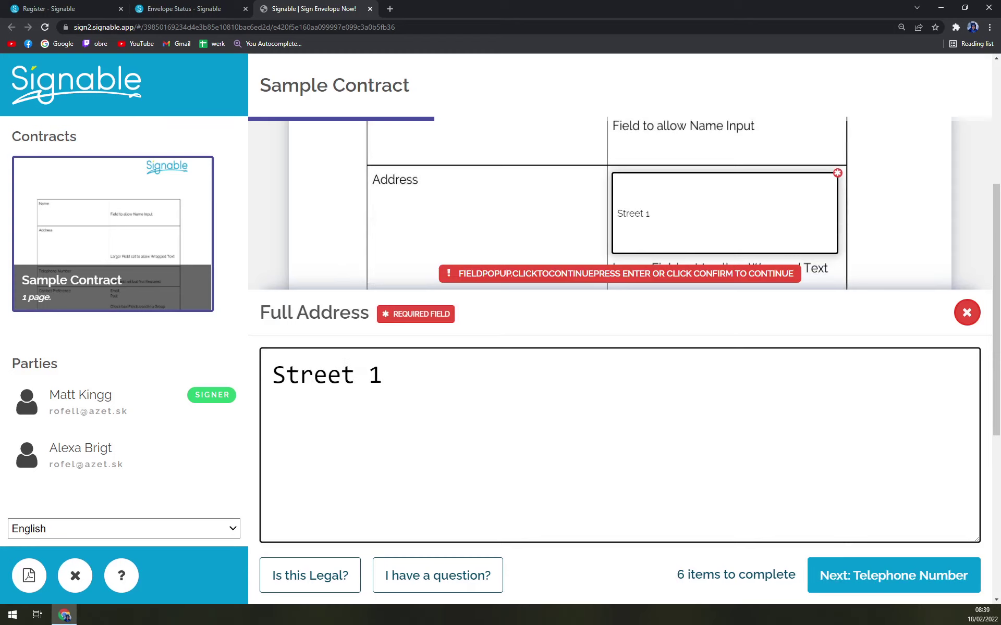
type(", Rome")
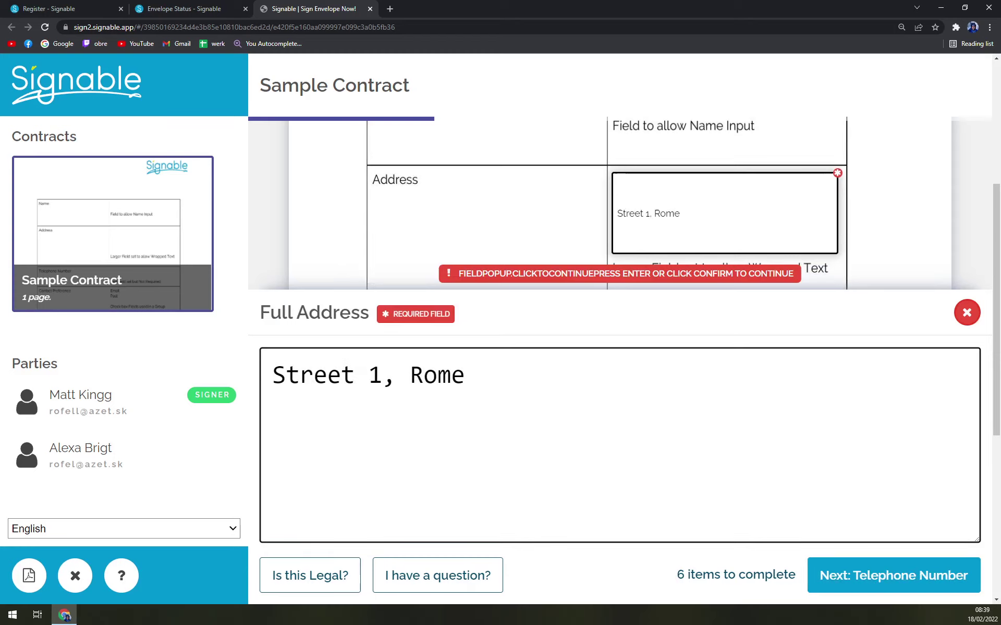
left_click(840, 586)
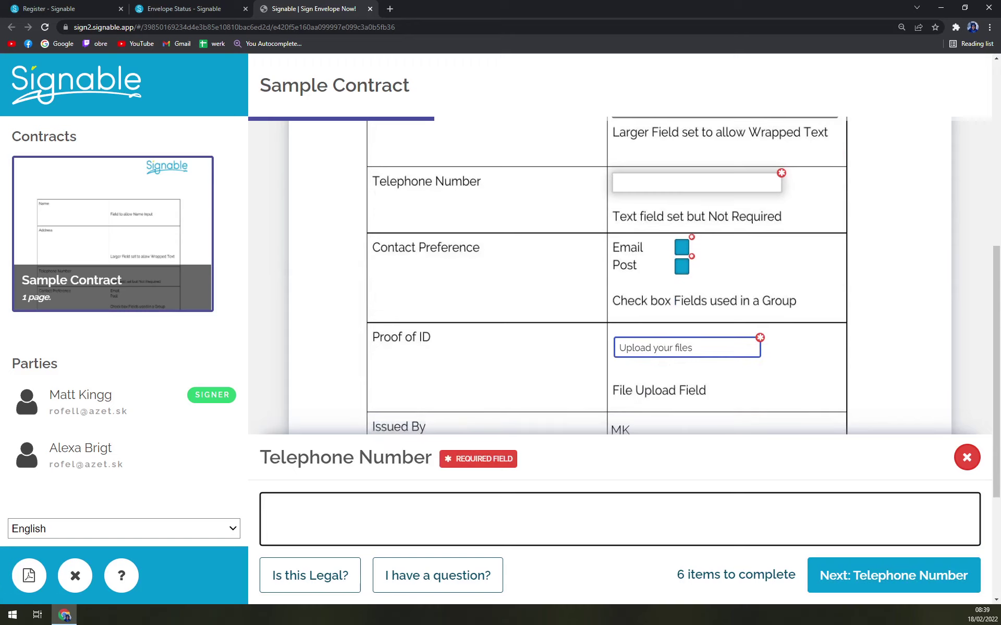
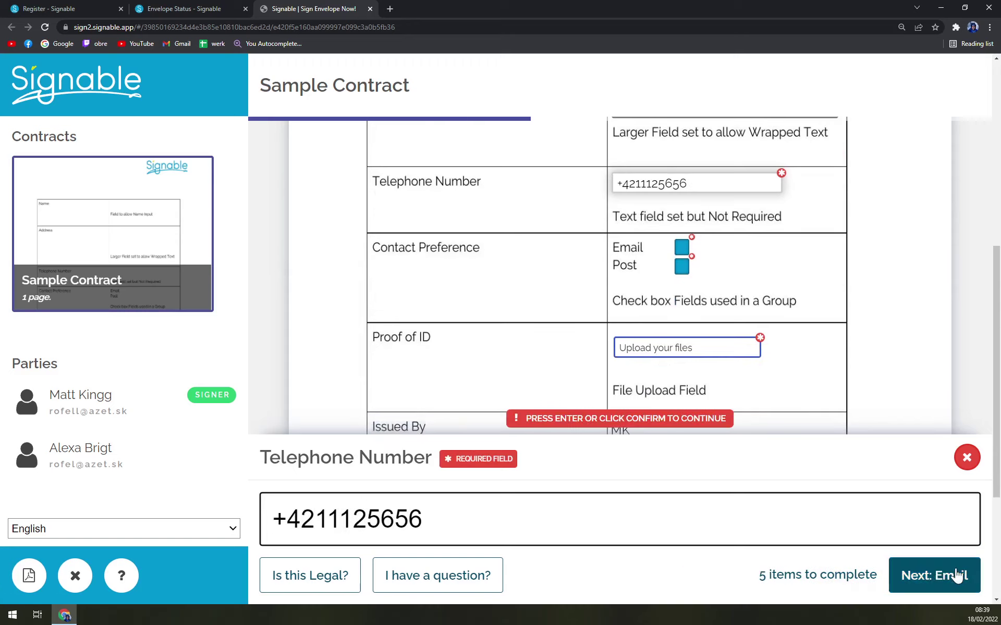
left_click(933, 576)
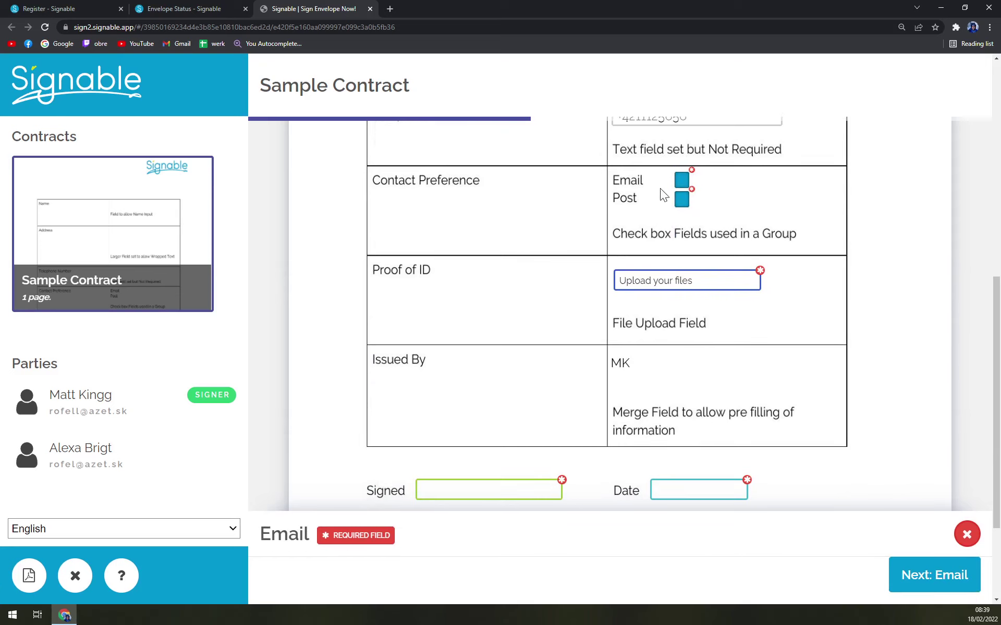
Step: Tick Email as contact preference, leave Post unticked, and open the Proof of ID upload
left_click(681, 181)
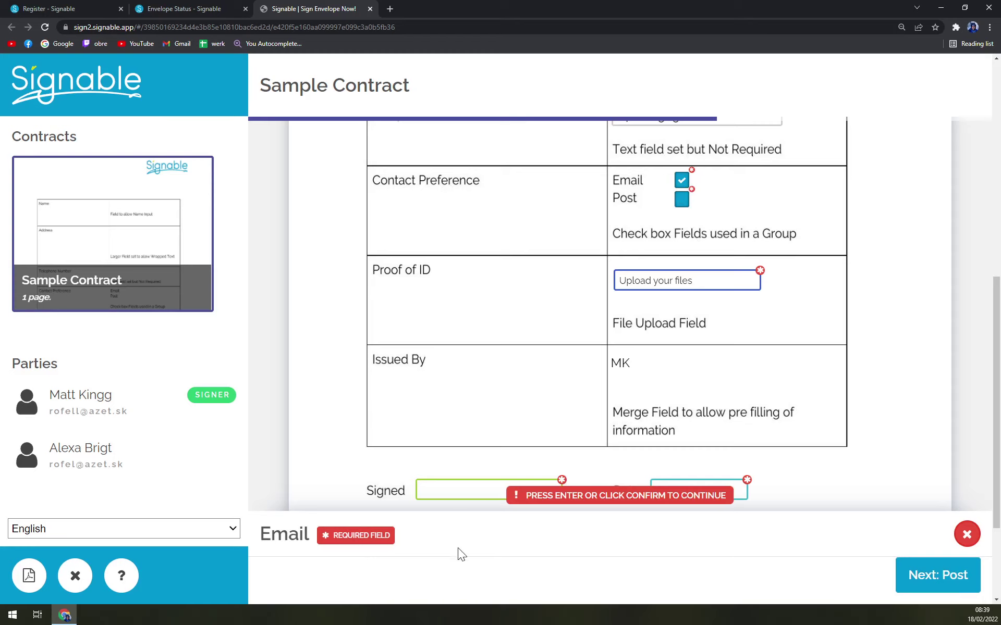
left_click(961, 582)
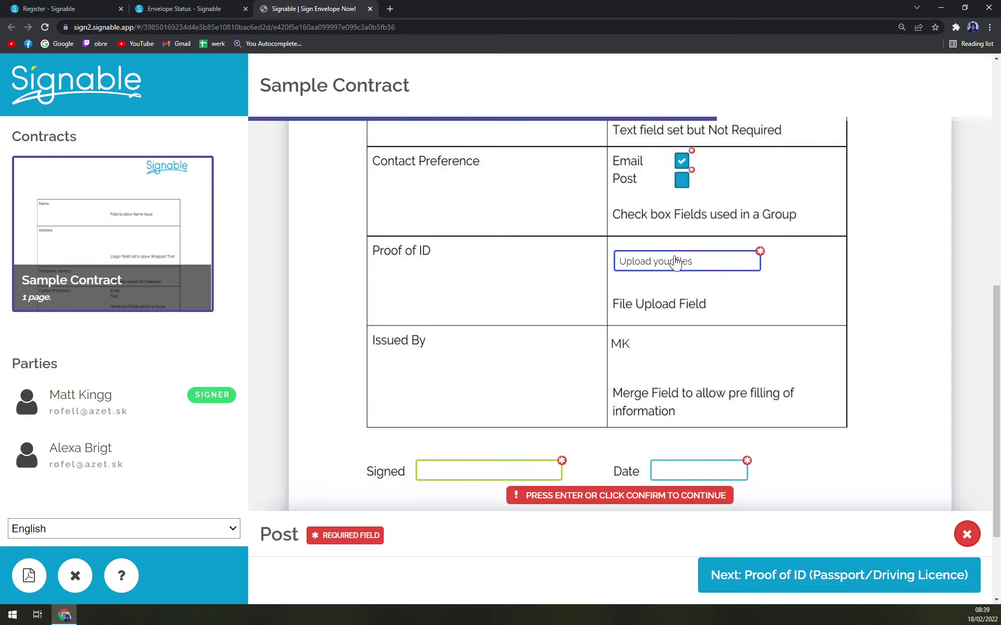
left_click(965, 539)
left_click(684, 270)
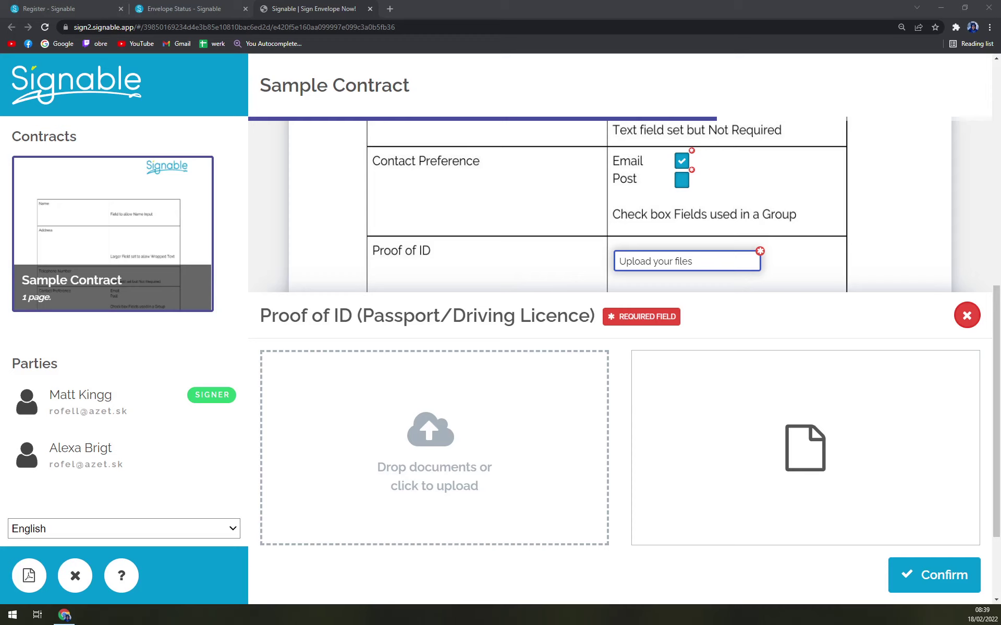
Step: Upload moonmoon.png as proof of ID, then try the typed and uploaded signature options
left_click_drag(0, 464, 368, 495)
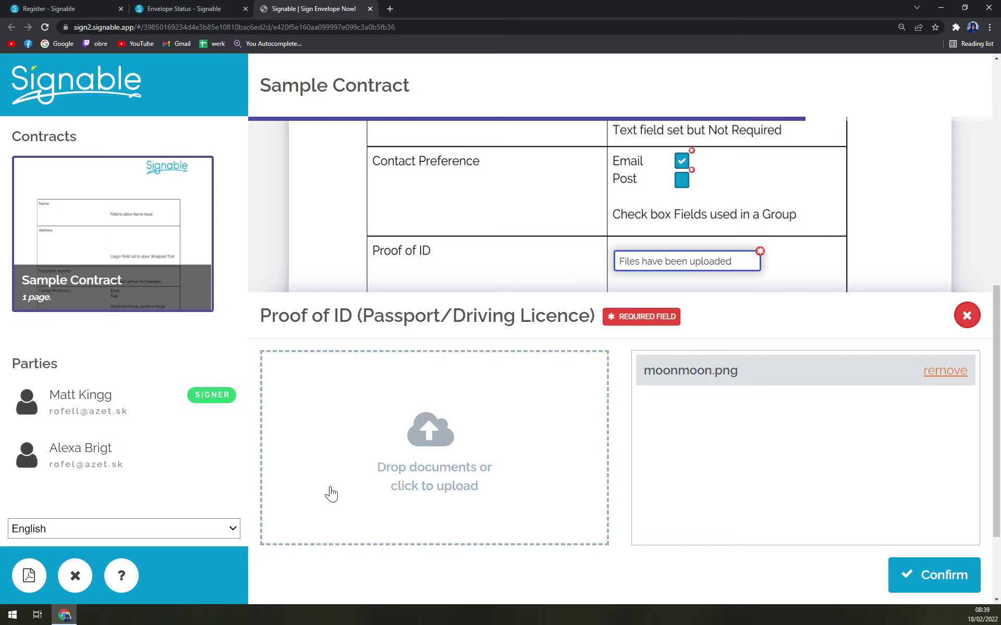
left_click(926, 566)
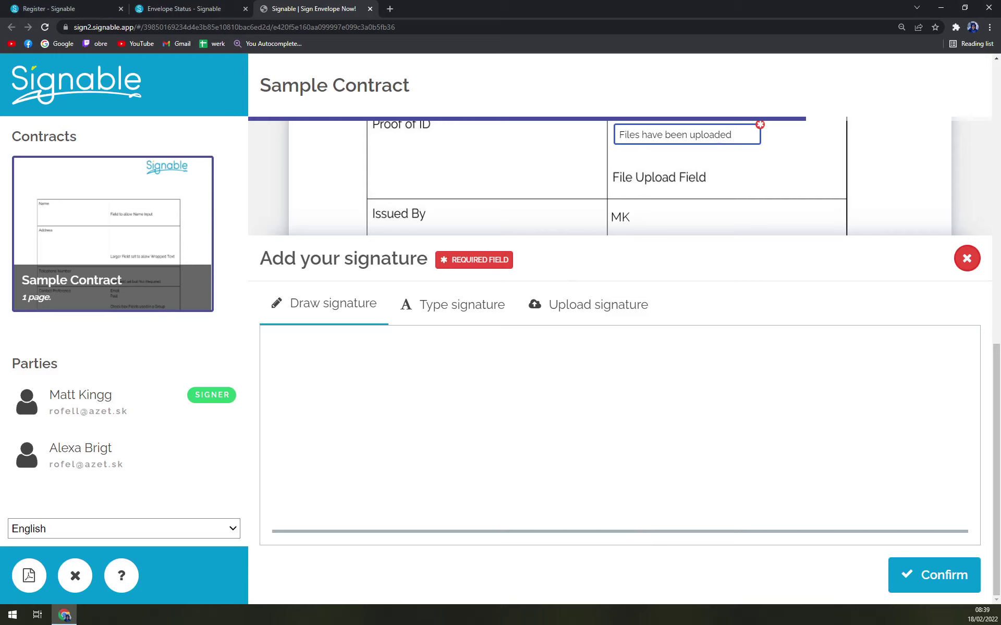
left_click(427, 307)
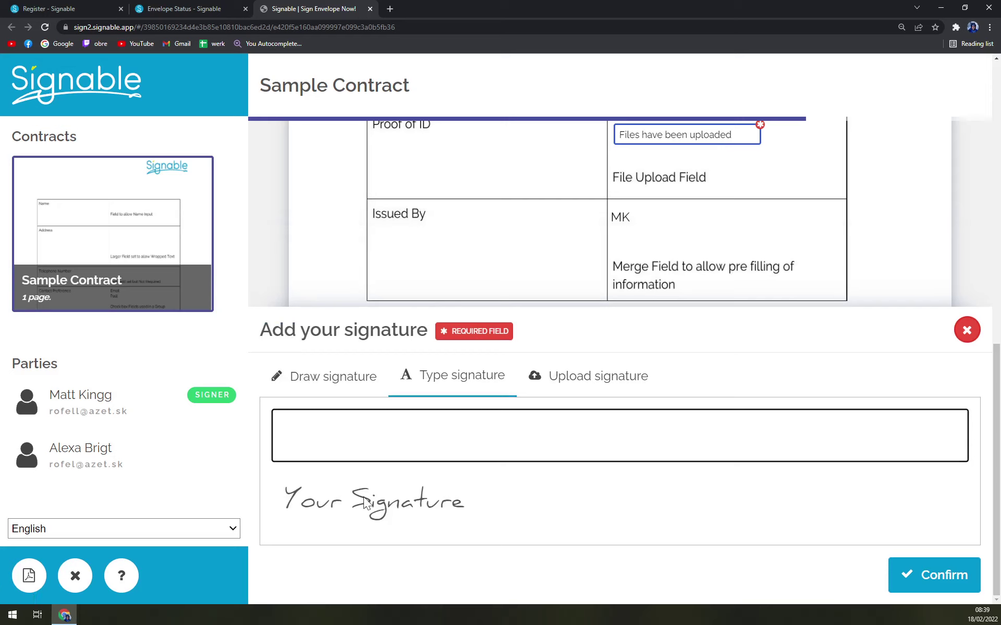
type("xsadad")
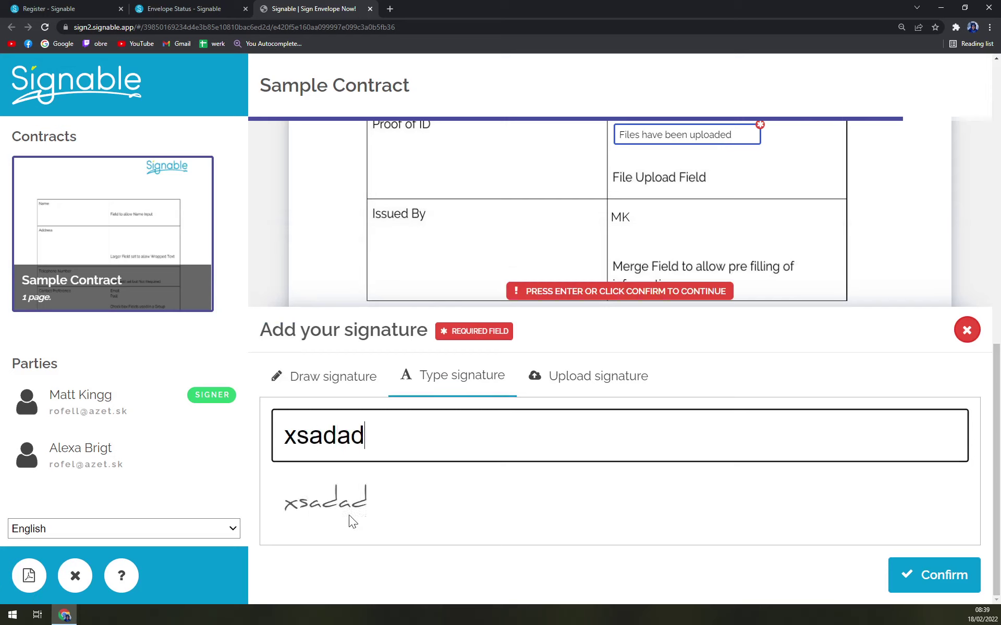
type("asd")
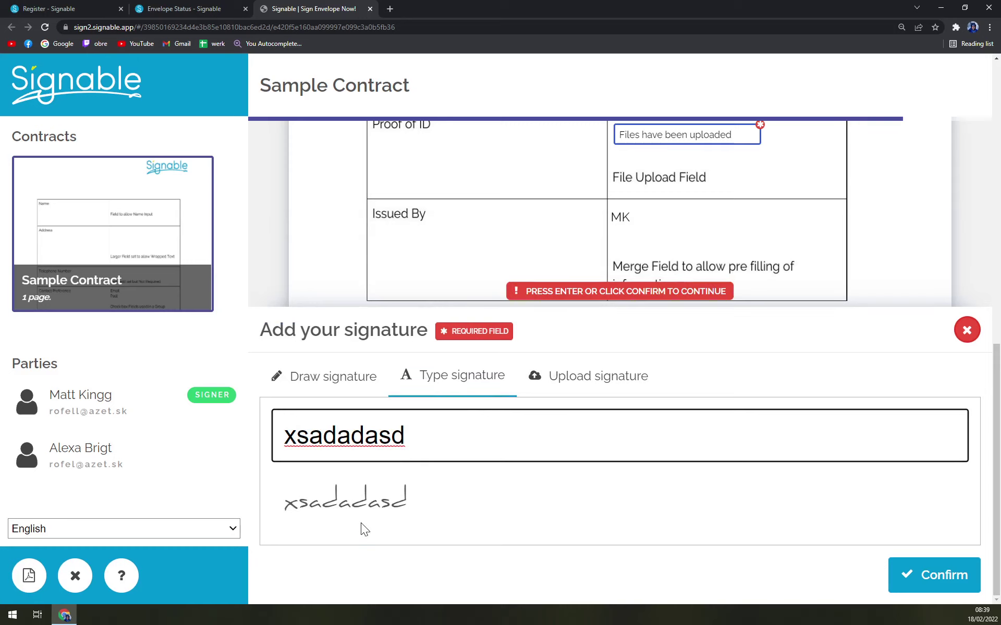
left_click(580, 383)
left_click(294, 302)
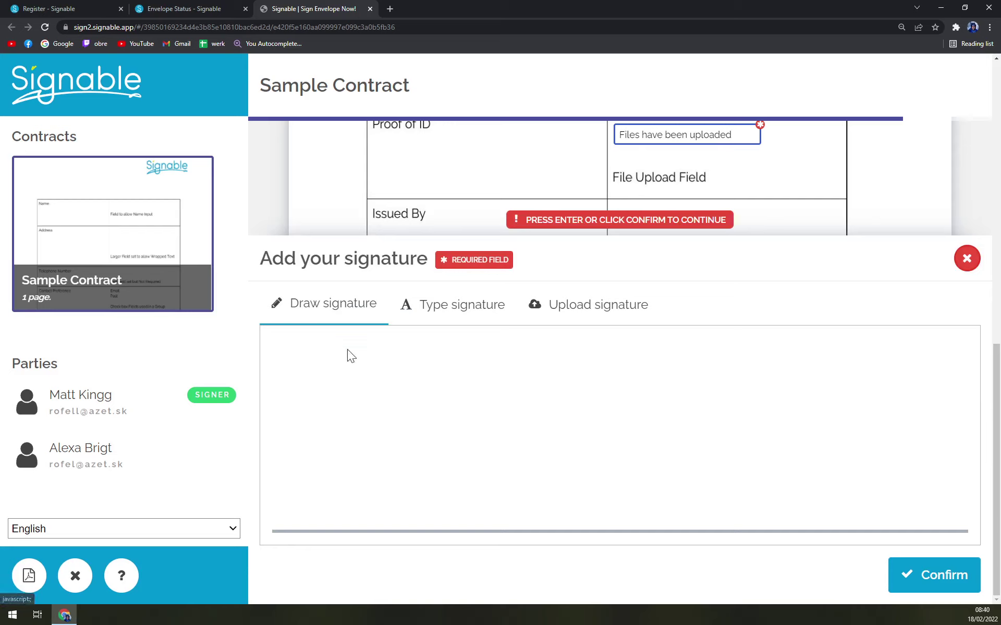
Step: Draw a freehand signature and set the date to 18 February 2022
mouse_move(463, 435)
left_mouse_down()
mouse_move(440, 387)
mouse_move(681, 405)
mouse_move(659, 458)
mouse_move(837, 469)
left_mouse_up()
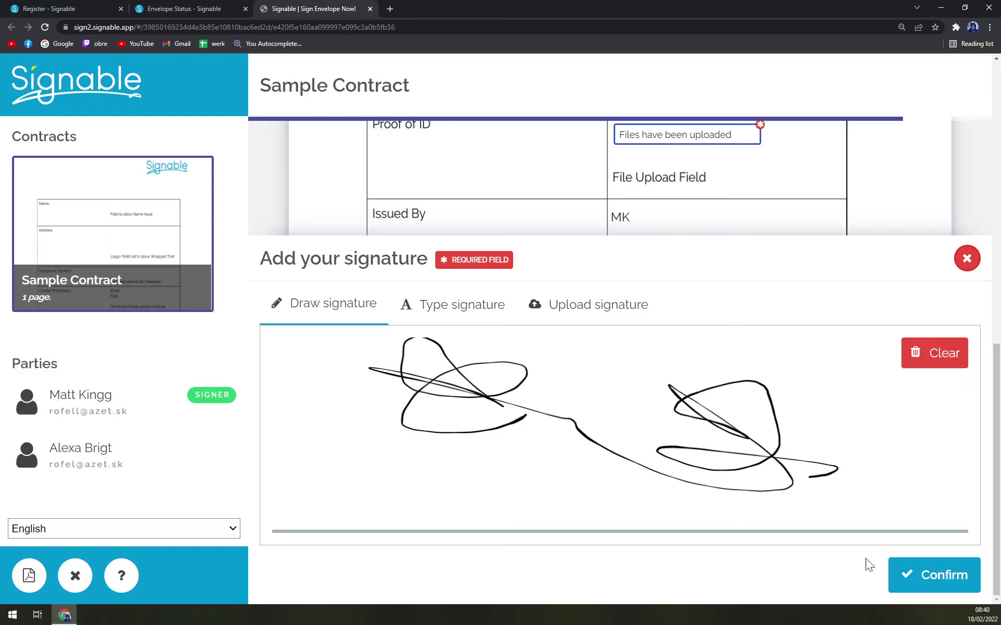
left_click(899, 573)
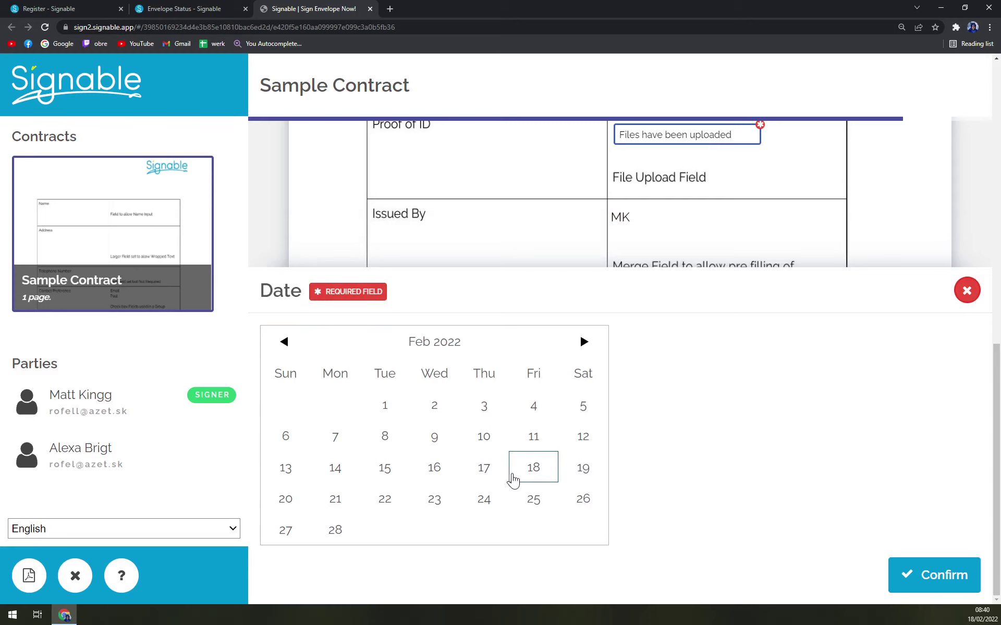
left_click(513, 475)
left_click(904, 583)
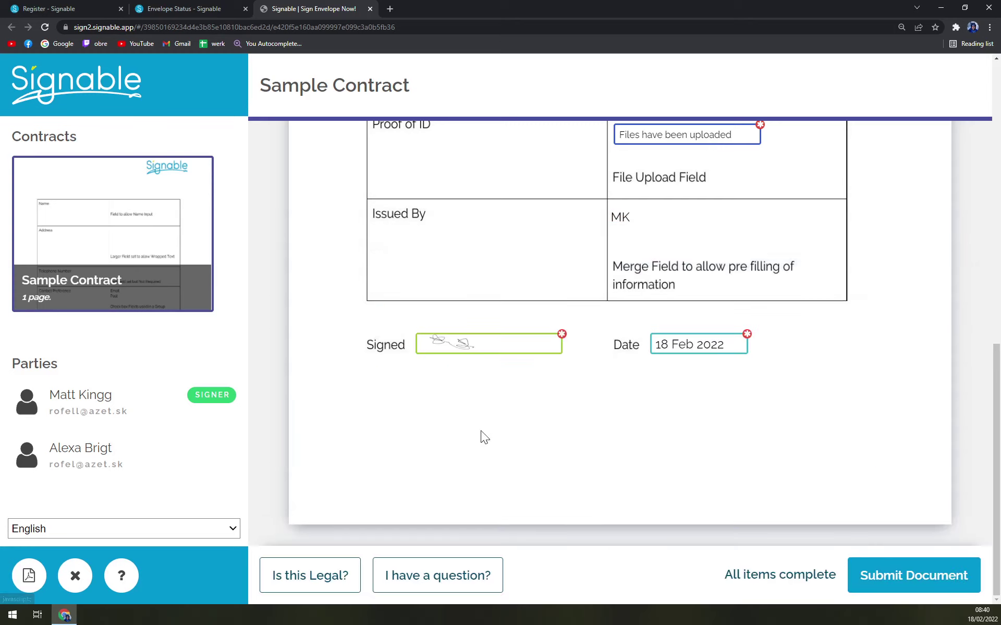
Step: Submit the completed Sample Contract and review the awaiting-signatures confirmation page
left_click(918, 587)
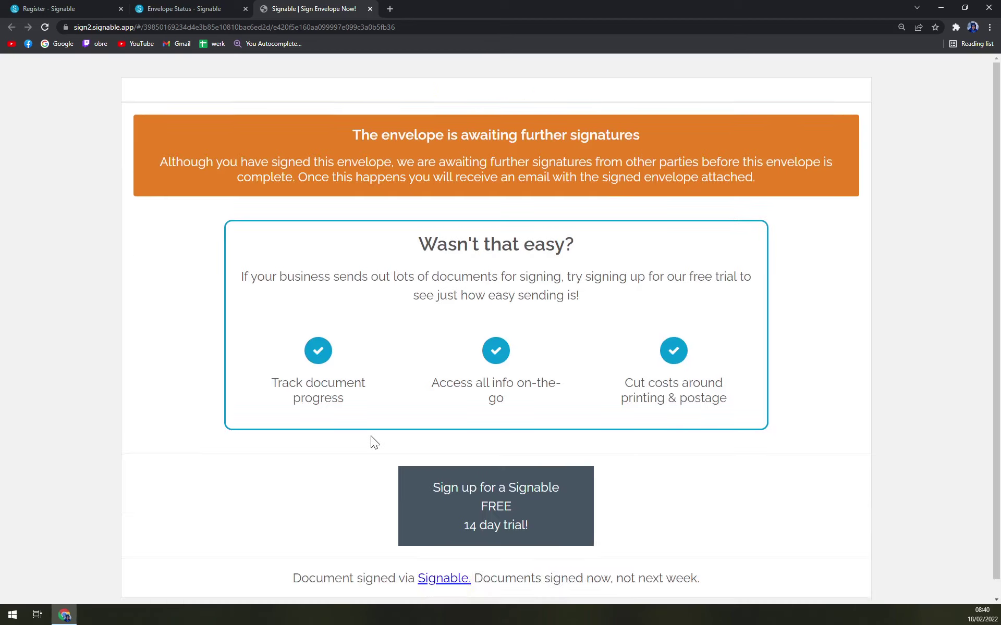
scroll(480, 343, "down", 2)
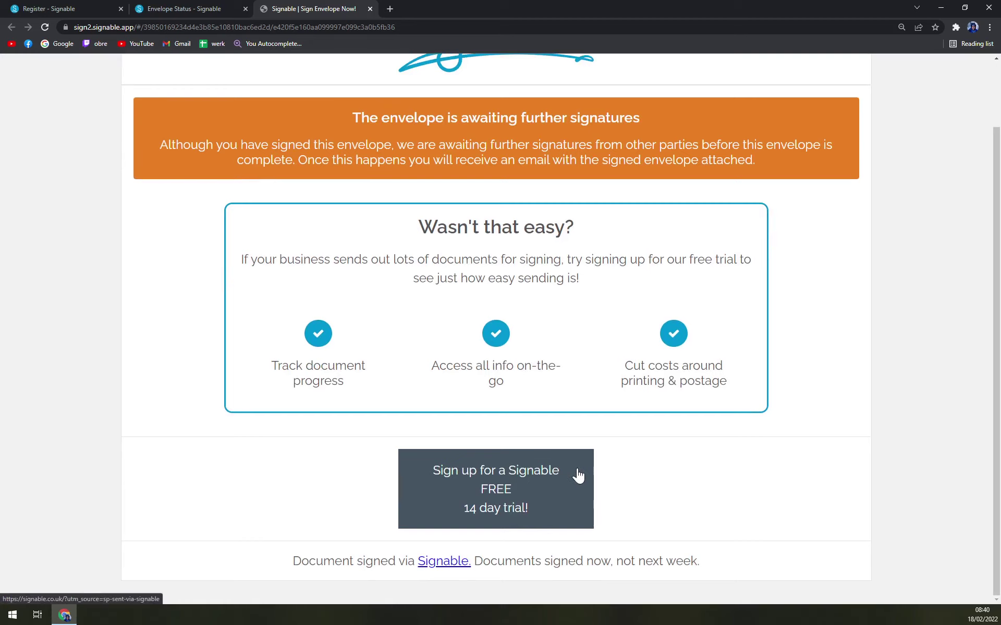
scroll(563, 490, "up", 2)
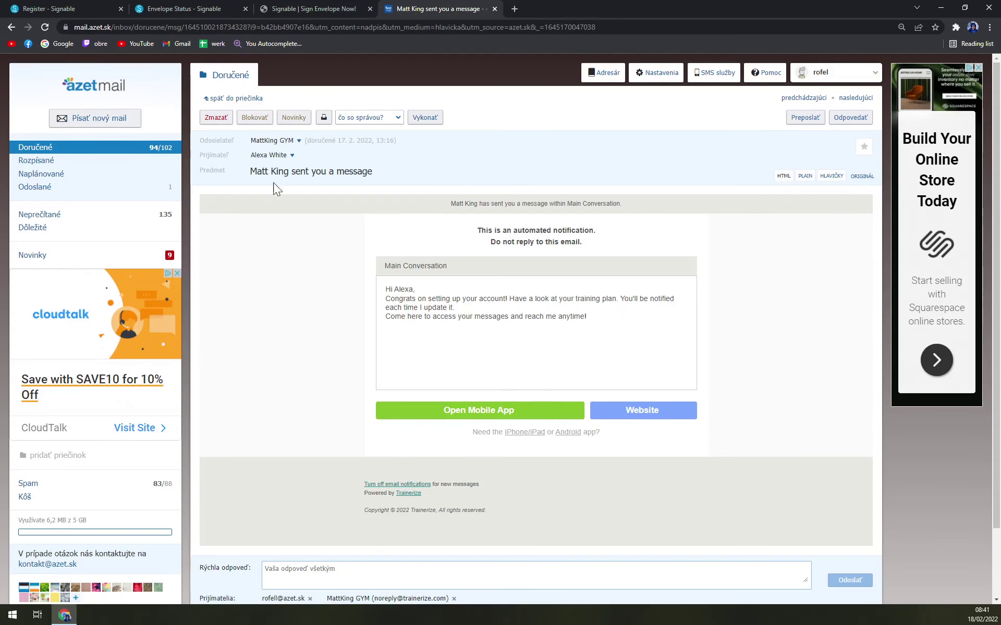
Step: Go back to the Doručené inbox list in Azet Mail and close the mail tab
left_click(130, 150)
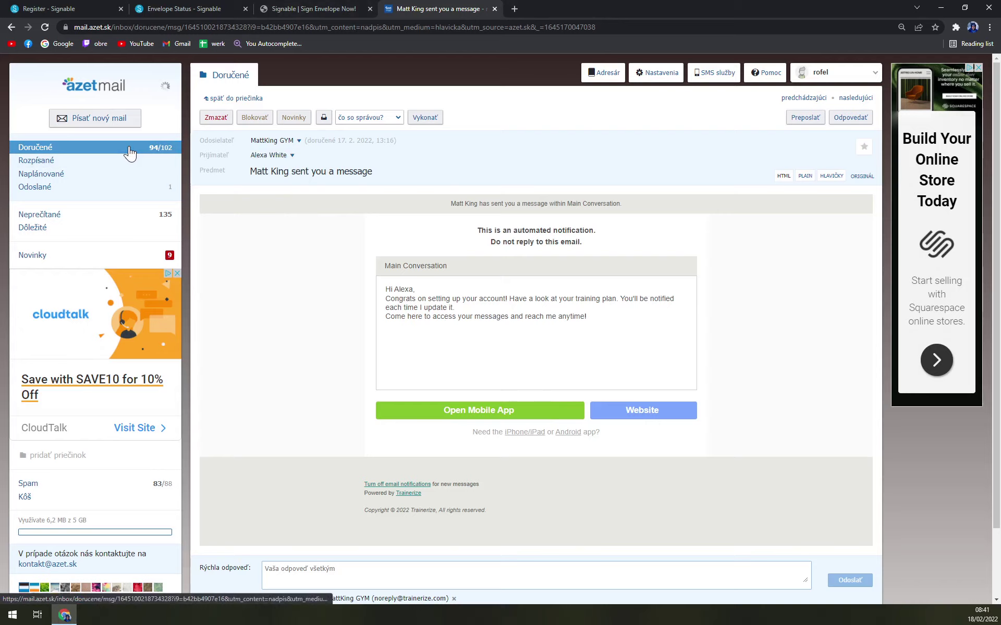
left_click(494, 9)
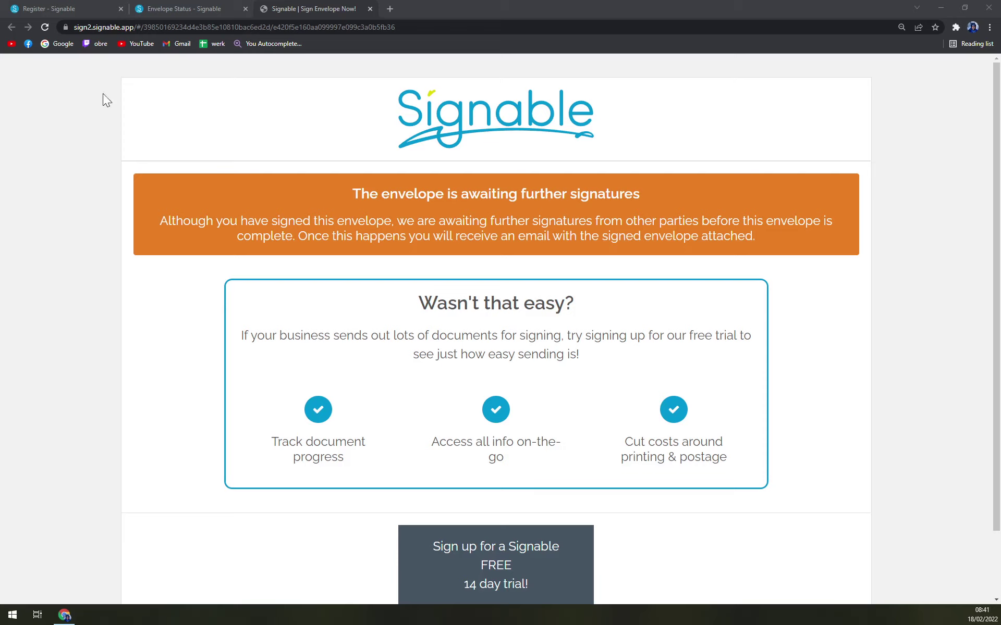
Step: Bring up the Envelope Status page showing Sample Contract In Progress
left_click(206, 8)
left_click(78, 8)
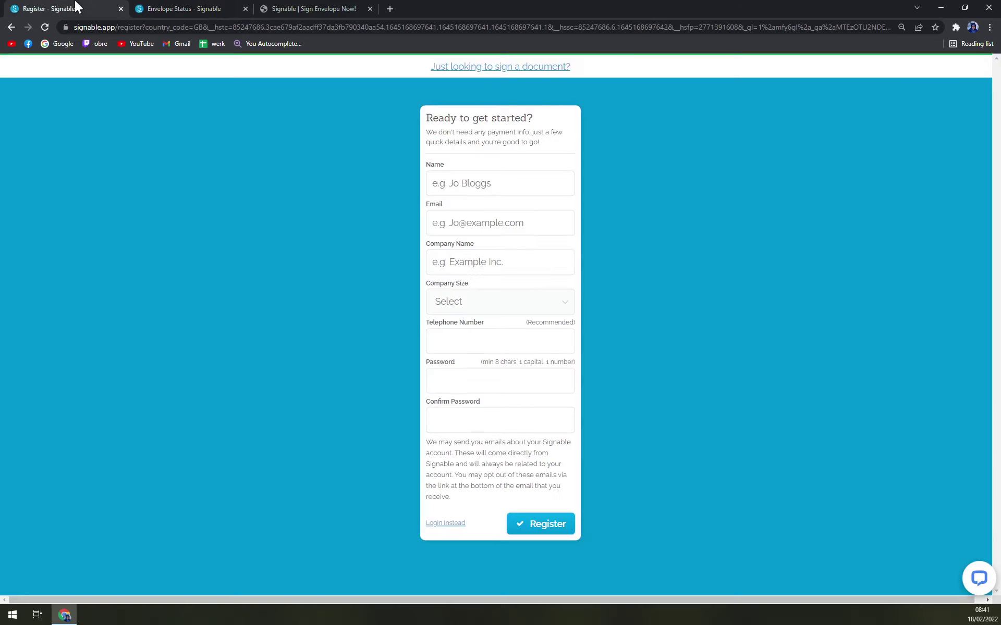
left_click(143, 6)
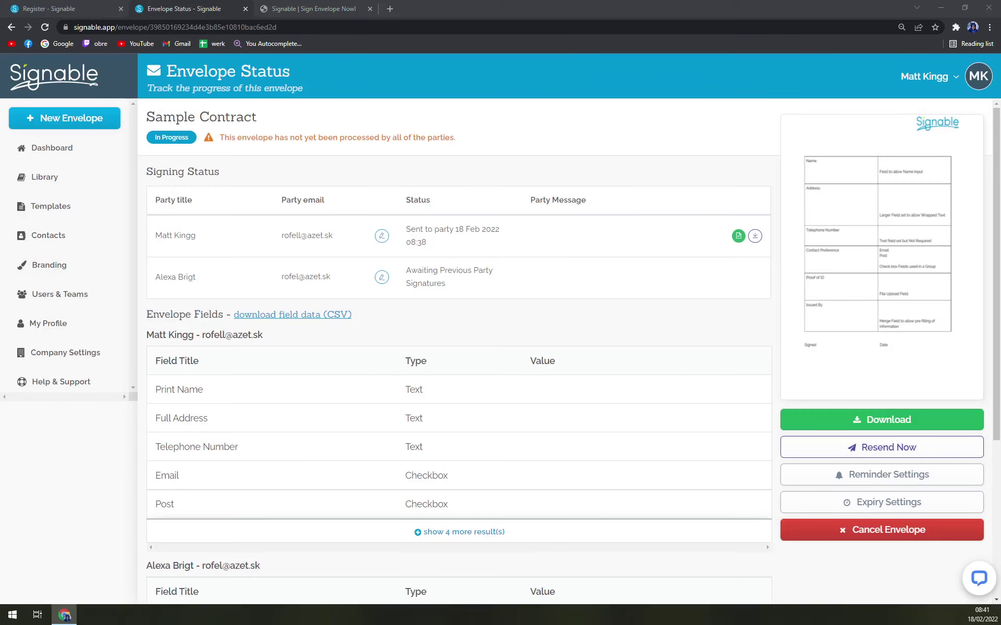